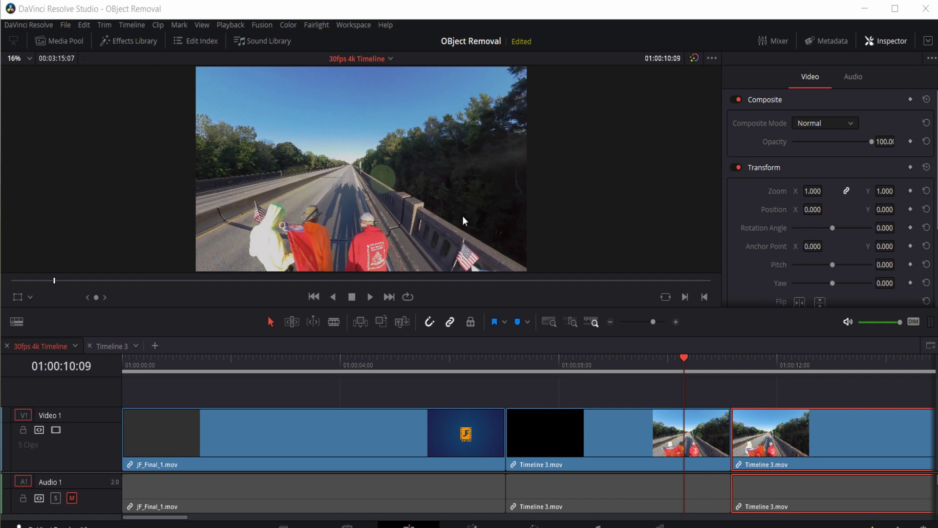
# Scrub the playhead to 01:00:10:10 on the Timeline 3.mov clip.
pyautogui.click(52, 280)
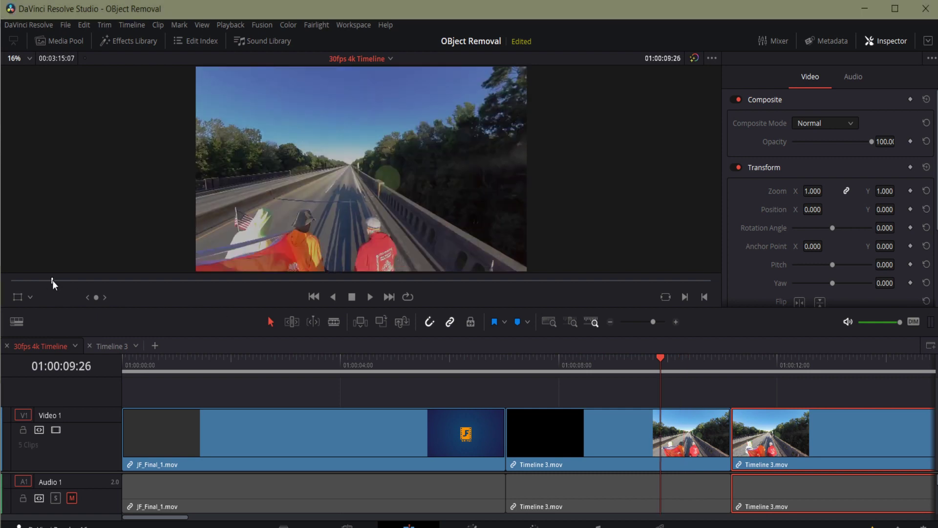
pyautogui.click(579, 361)
pyautogui.moveTo(576, 360); pyautogui.dragTo(623, 365)
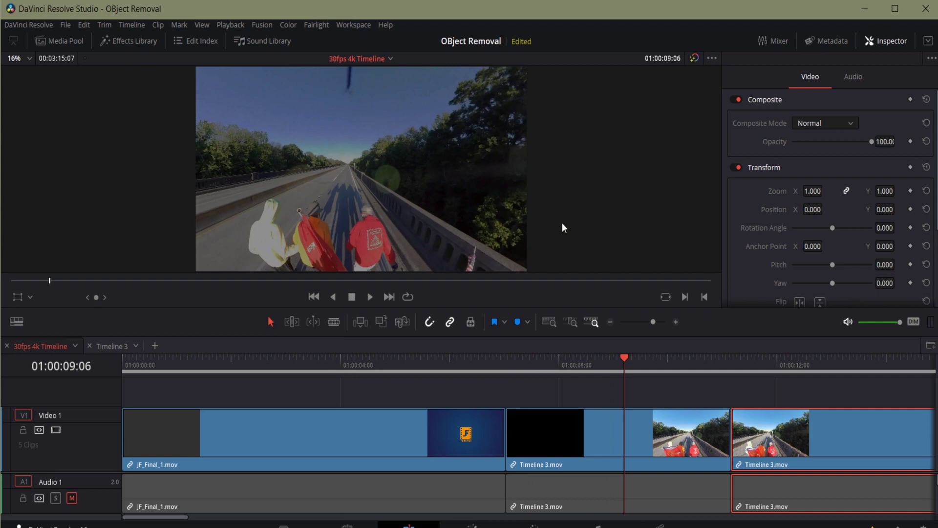
pyautogui.moveTo(620, 363); pyautogui.dragTo(686, 396)
# Blade Timeline 3.mov at the playhead and select the short split-off piece.
pyautogui.press('b')
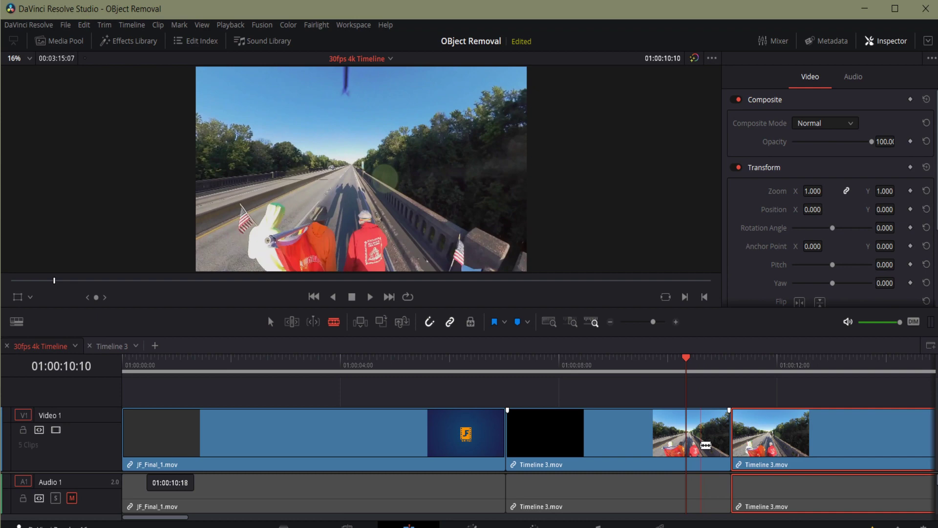
pyautogui.click(689, 435)
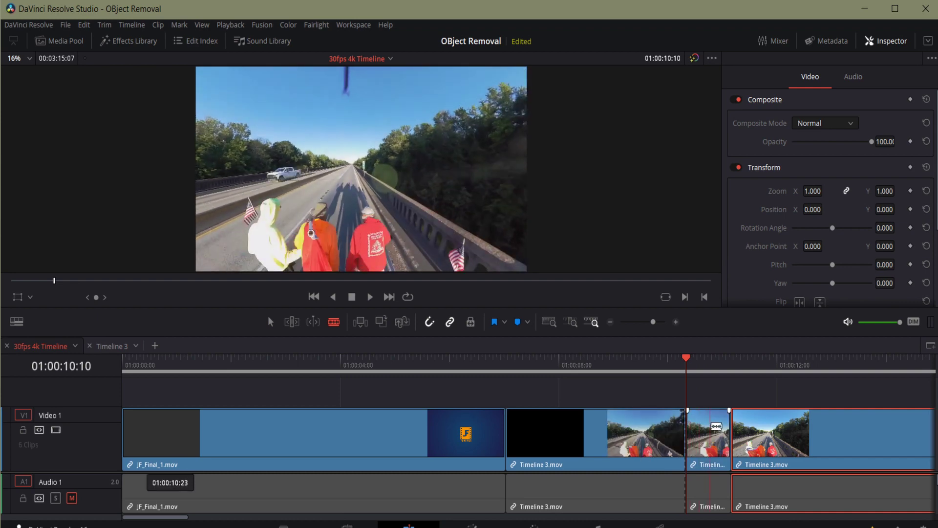
pyautogui.press('a')
pyautogui.click(708, 425)
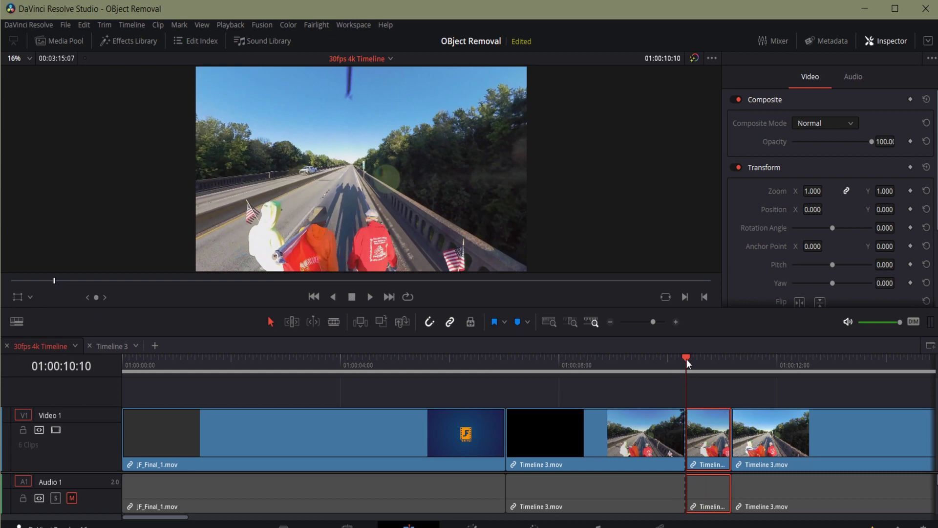
pyautogui.moveTo(687, 362)
pyautogui.mouseDown()
pyautogui.moveTo(704, 367)
pyautogui.moveTo(676, 368)
pyautogui.moveTo(683, 372)
pyautogui.mouseUp()
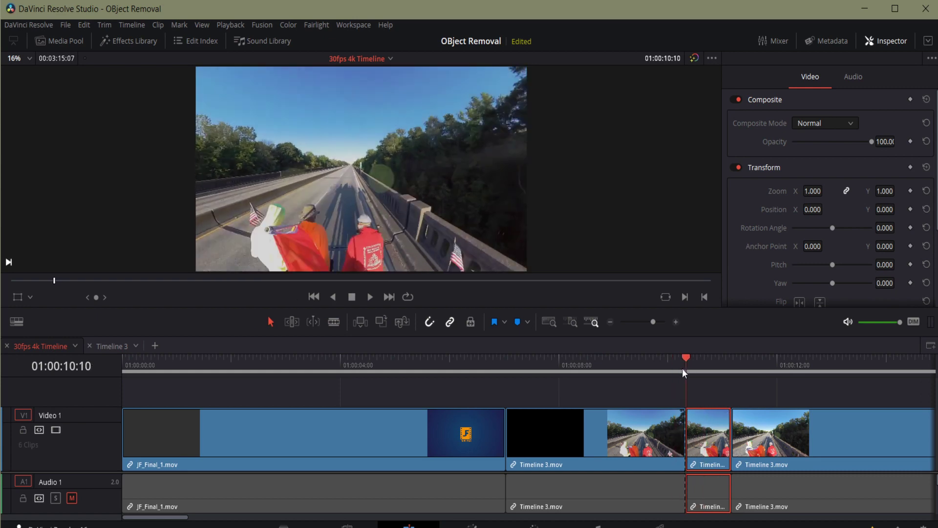
# Convert the short section into a new Fusion clip.
pyautogui.click(701, 376)
pyautogui.rightClick(710, 424)
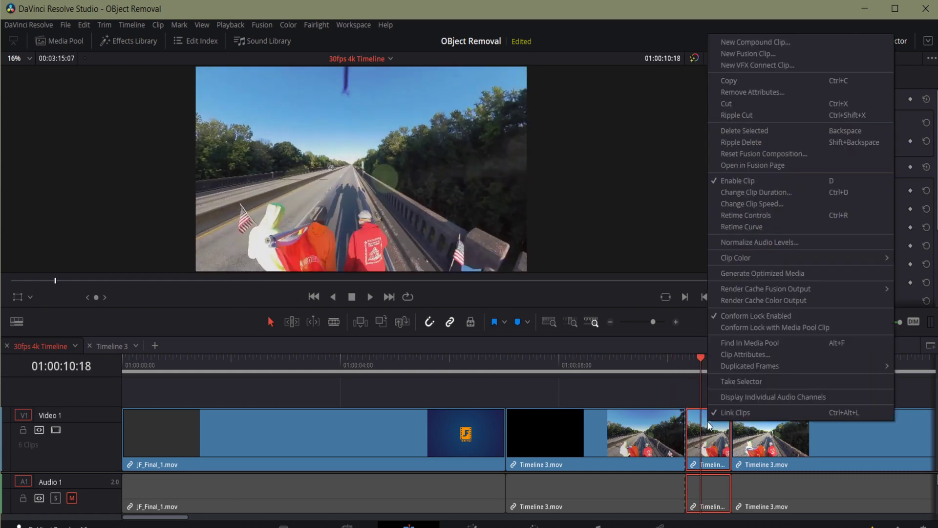
pyautogui.click(764, 53)
pyautogui.click(710, 436)
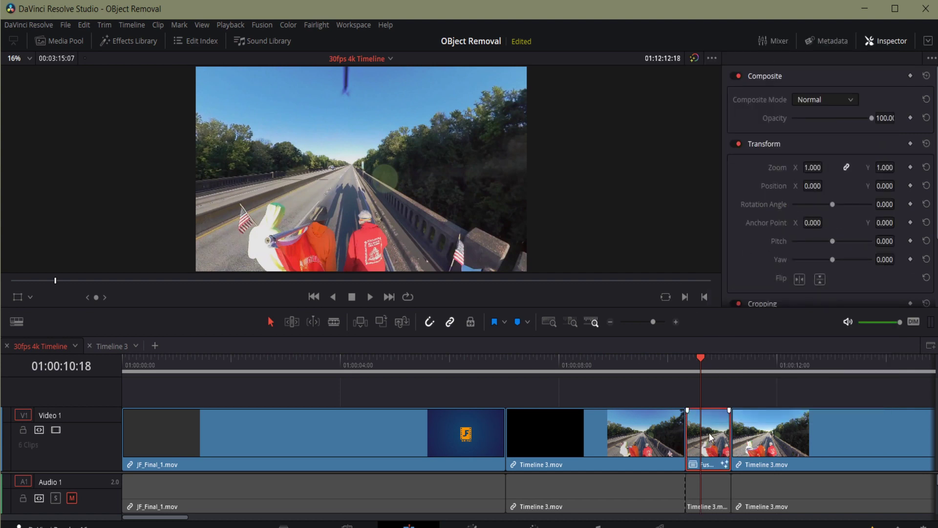
# Open Fusion Clip 1's node graph and line up MediaIn1 with MediaOut1.
pyautogui.click(471, 525)
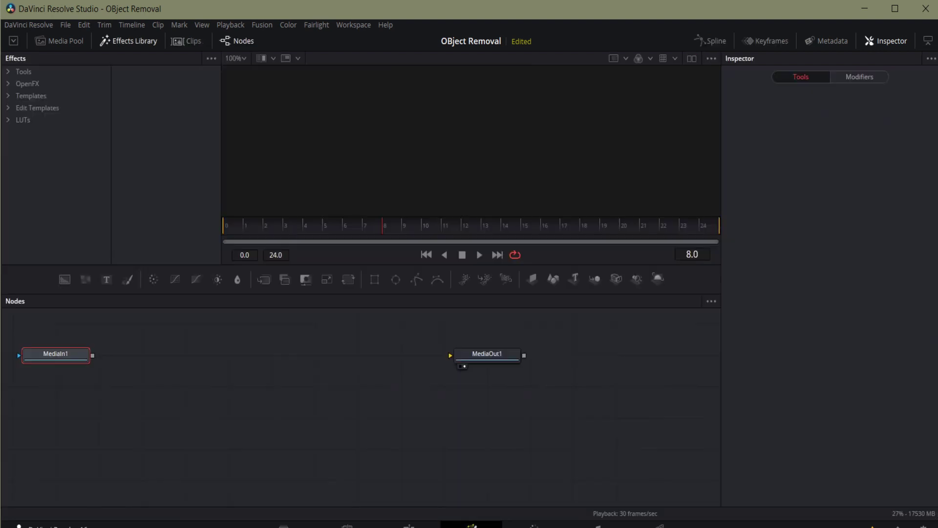
pyautogui.moveTo(396, 393); pyautogui.dragTo(494, 415)
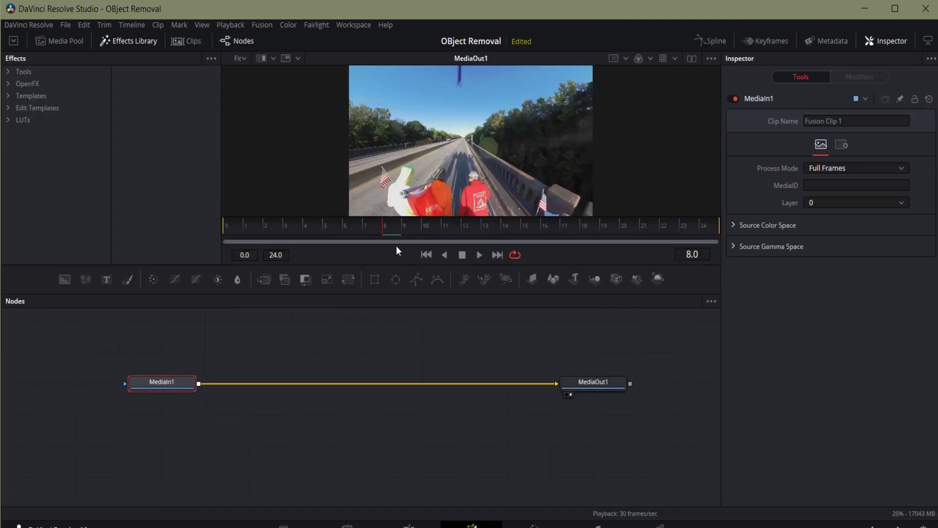
pyautogui.moveTo(372, 230); pyautogui.dragTo(327, 239)
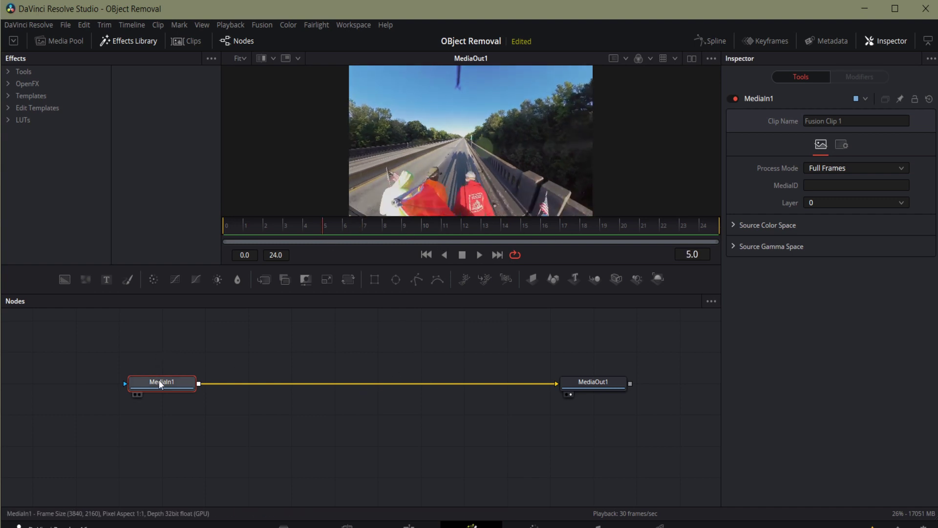
pyautogui.moveTo(159, 382); pyautogui.dragTo(155, 401)
pyautogui.moveTo(591, 380); pyautogui.dragTo(569, 400)
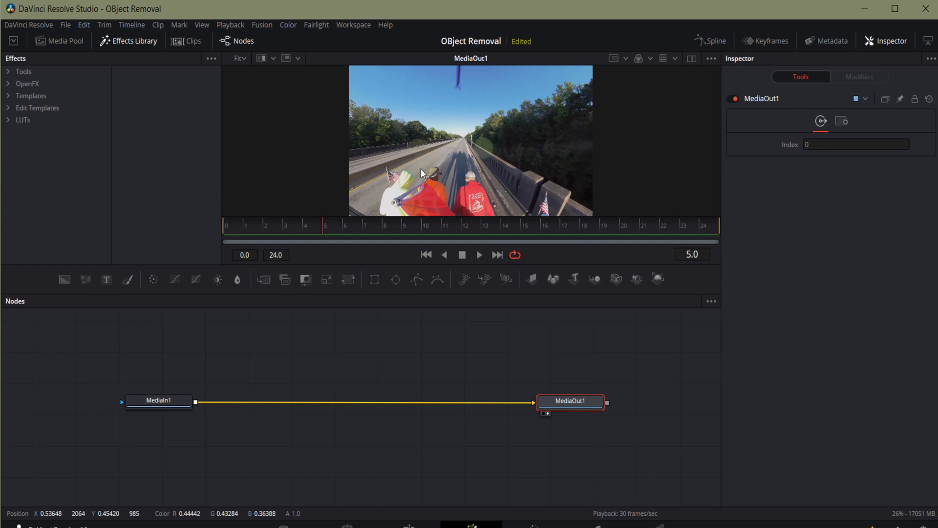
pyautogui.moveTo(167, 400); pyautogui.dragTo(142, 404)
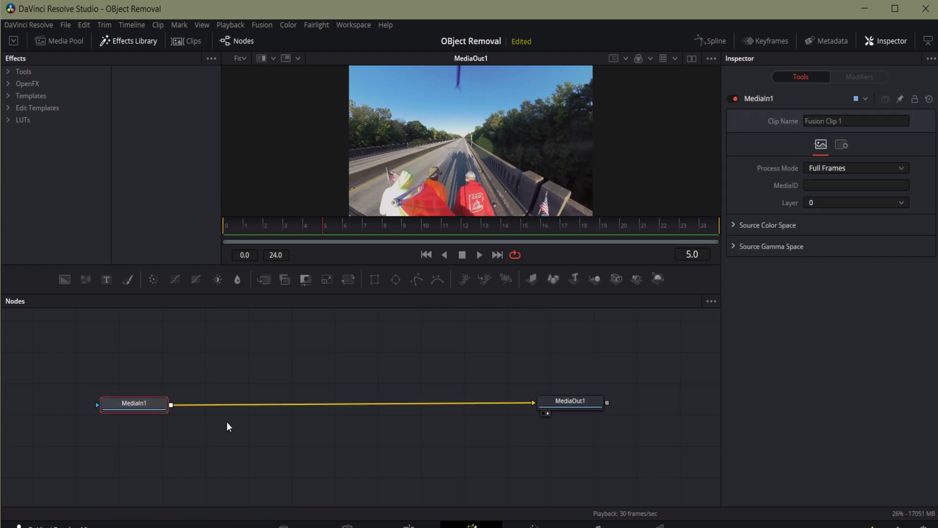
# Insert a Paint node and centre Paint1 between MediaIn1 and MediaOut1.
pyautogui.hotkey('shift', 'space')
pyautogui.write('pa')
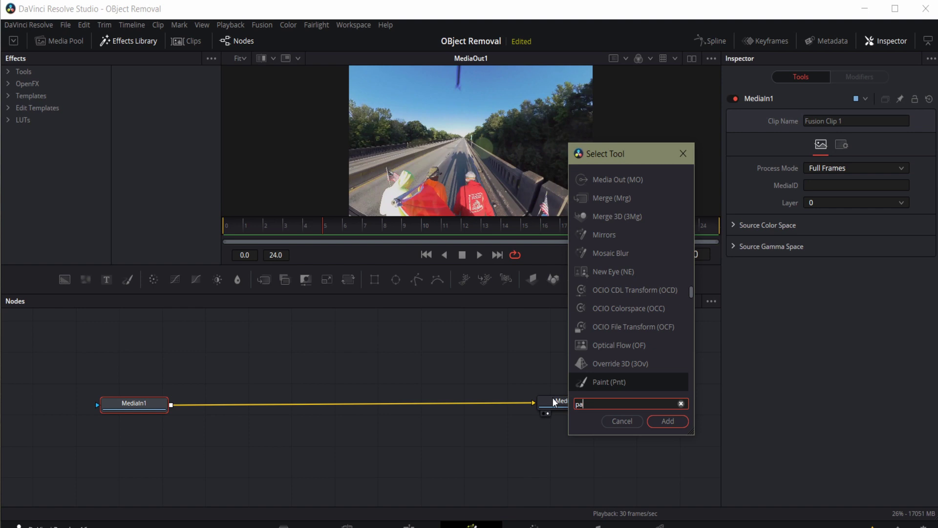
pyautogui.press('Return')
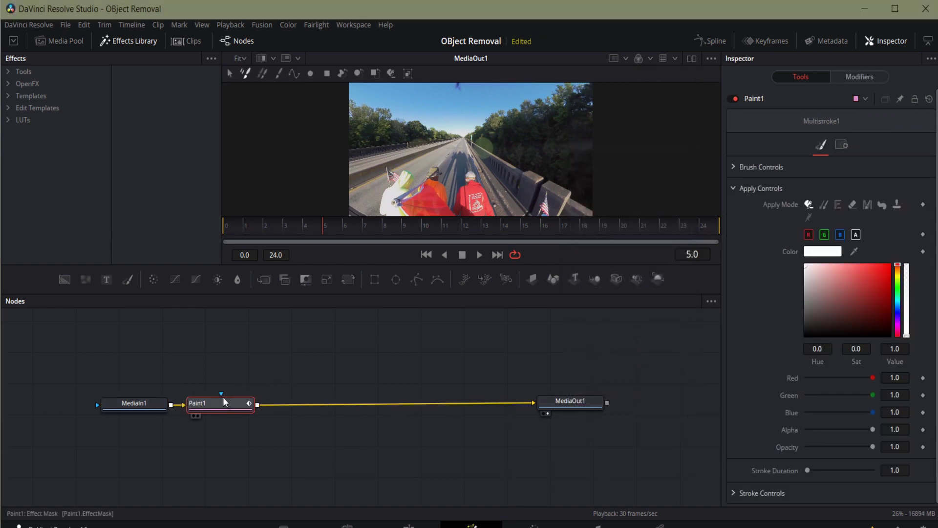
pyautogui.moveTo(223, 401); pyautogui.dragTo(287, 405)
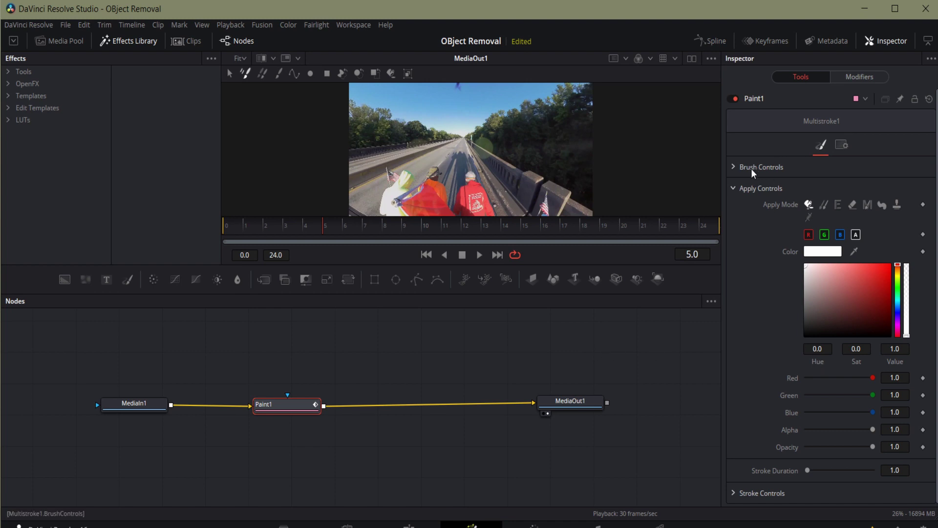
# Set Paint1's brush colour to red, then undo a test stroke.
pyautogui.click(731, 167)
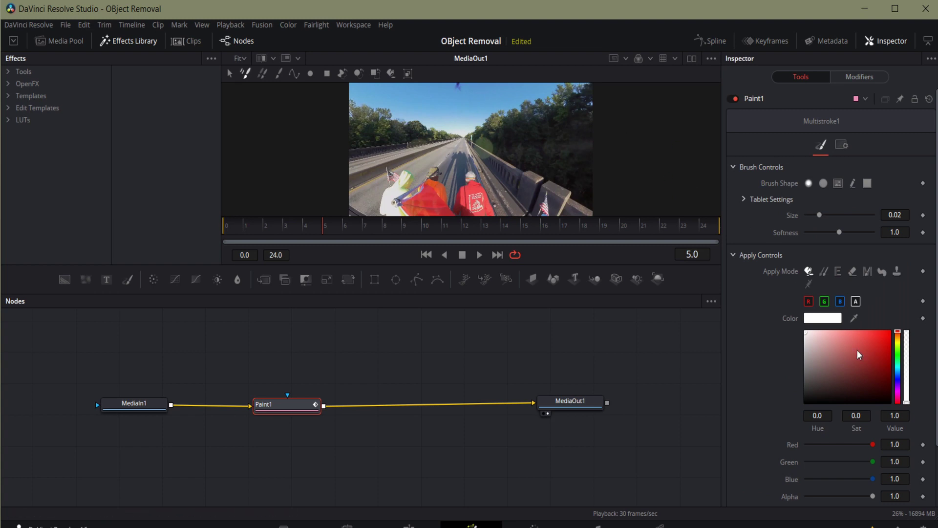
pyautogui.moveTo(858, 350); pyautogui.dragTo(873, 354)
pyautogui.moveTo(476, 115)
pyautogui.mouseDown()
pyautogui.moveTo(431, 146)
pyautogui.moveTo(491, 142)
pyautogui.mouseUp()
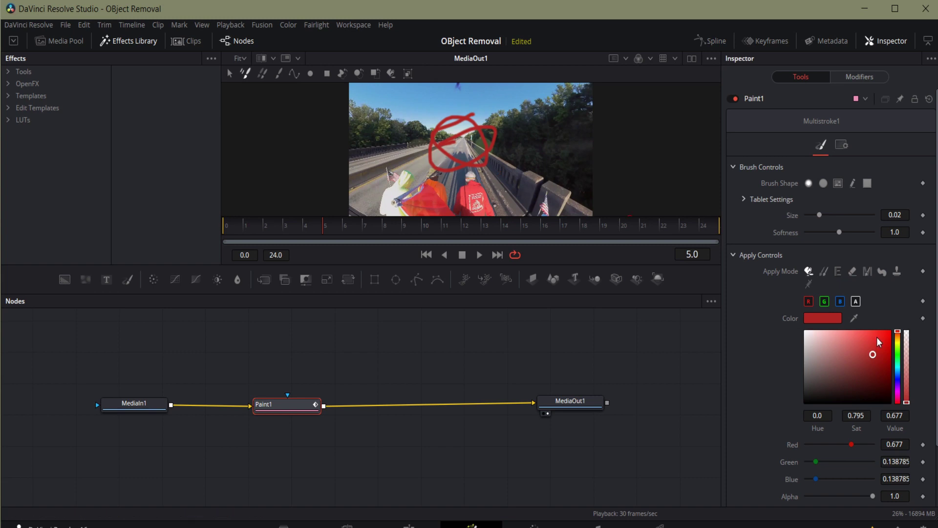
pyautogui.hotkey('ctrl', 'z')
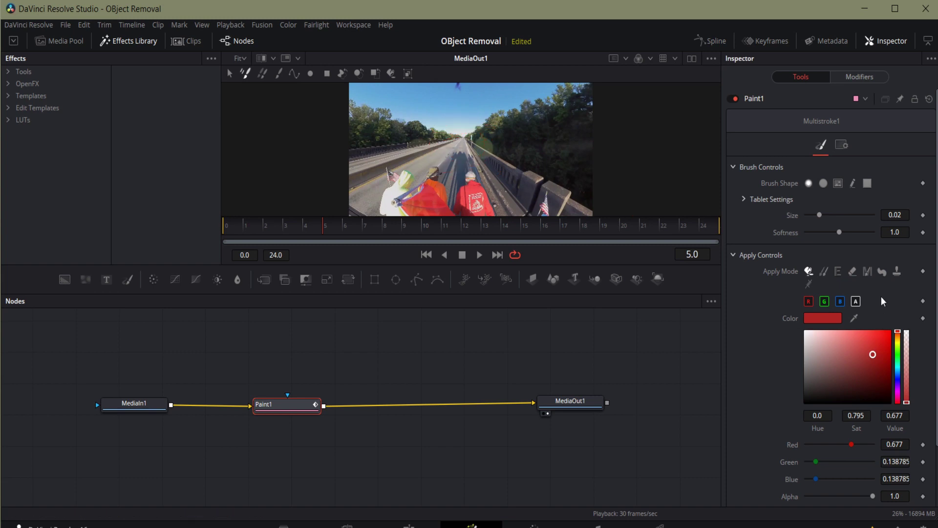
# Switch Paint1 to clone mode, dab the sky, and pan to show the frame's top.
pyautogui.click(823, 272)
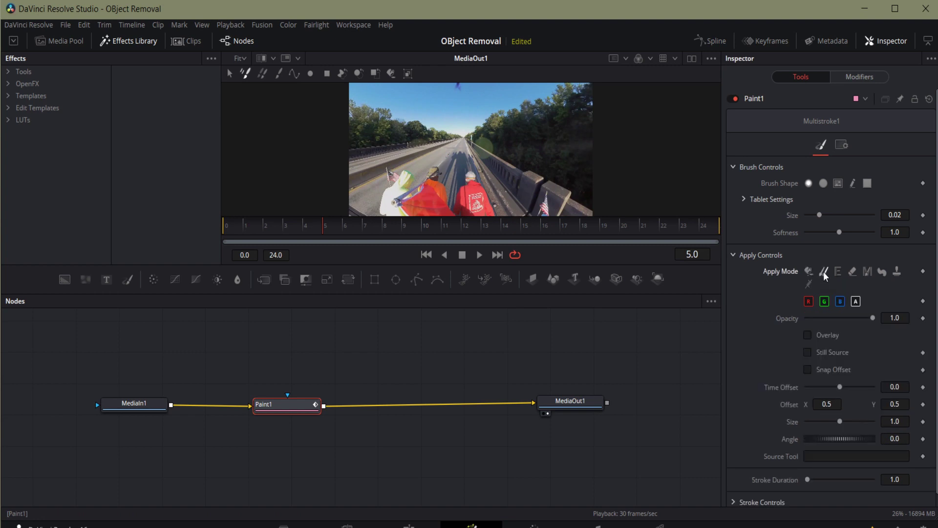
pyautogui.click(441, 105)
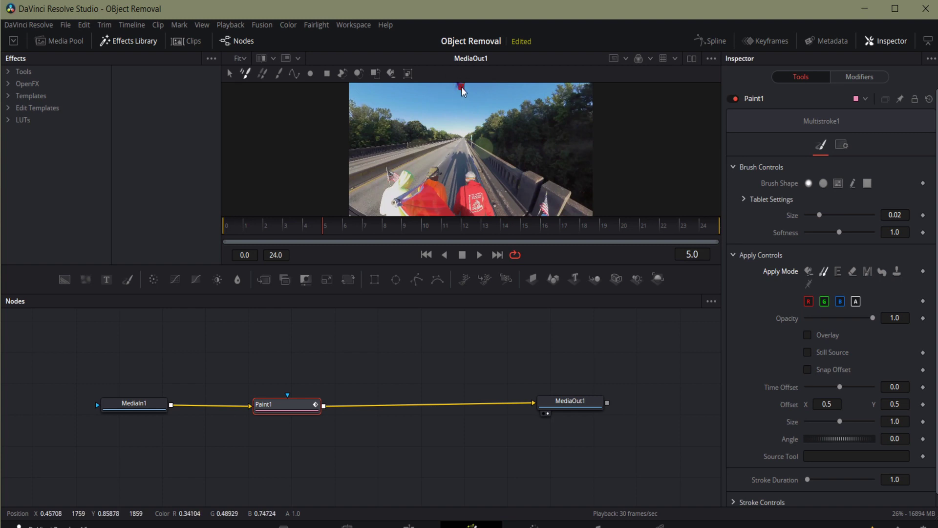
pyautogui.scroll(-4, 878, 372)
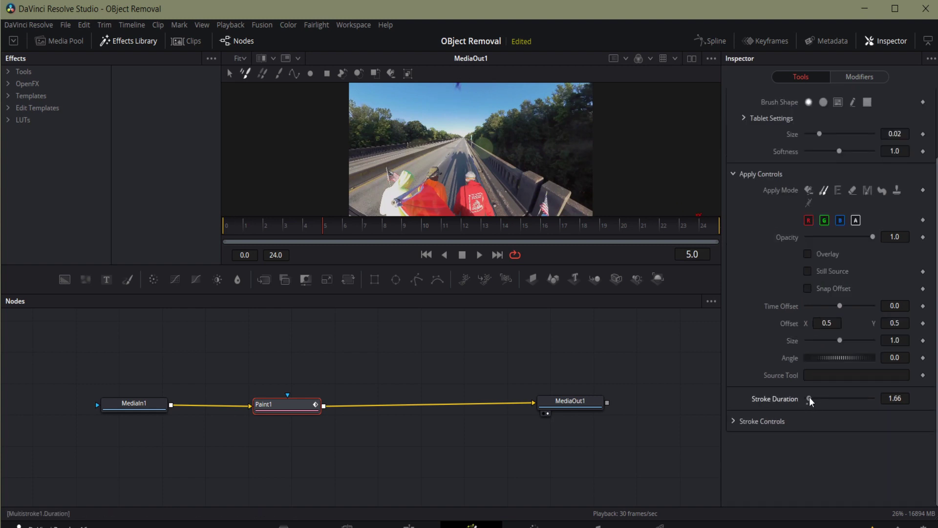
pyautogui.moveTo(810, 401); pyautogui.dragTo(808, 399)
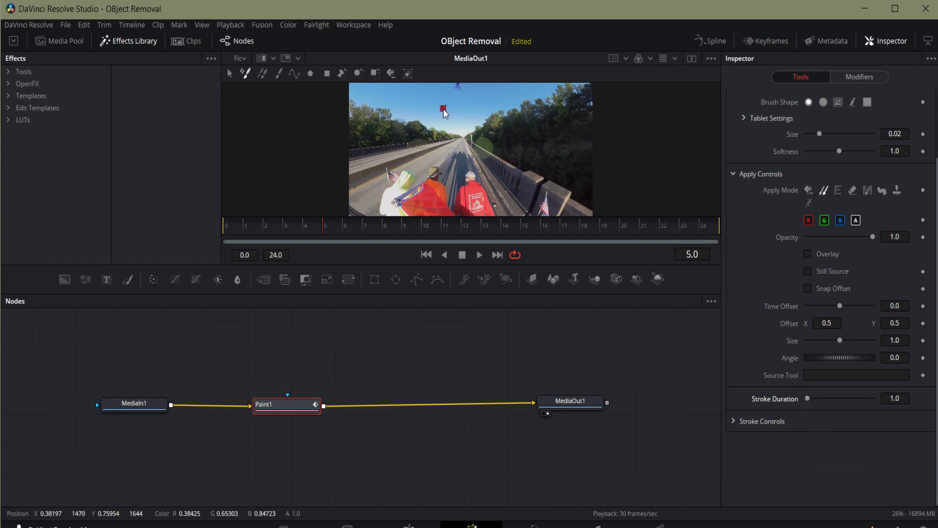
pyautogui.moveTo(458, 87); pyautogui.dragTo(458, 109)
# Enlarge the viewer above the node graph and zoom it to 25%.
pyautogui.scroll(2, 464, 146)
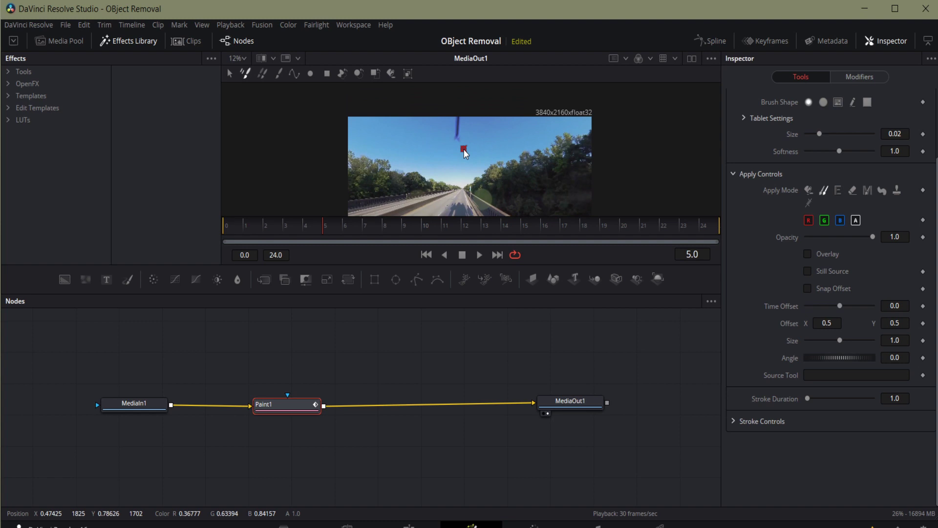
pyautogui.scroll(2, 441, 132)
pyautogui.scroll(-1, 438, 151)
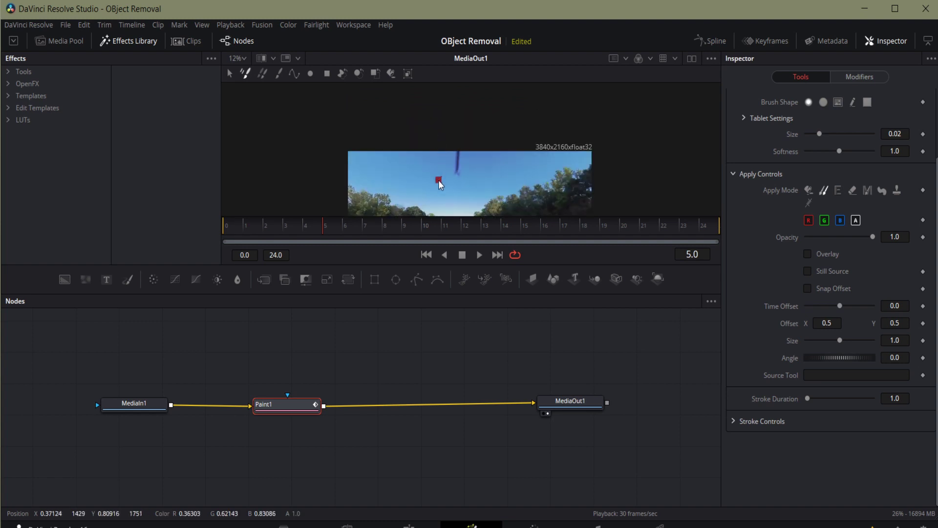
pyautogui.moveTo(423, 263); pyautogui.dragTo(430, 343)
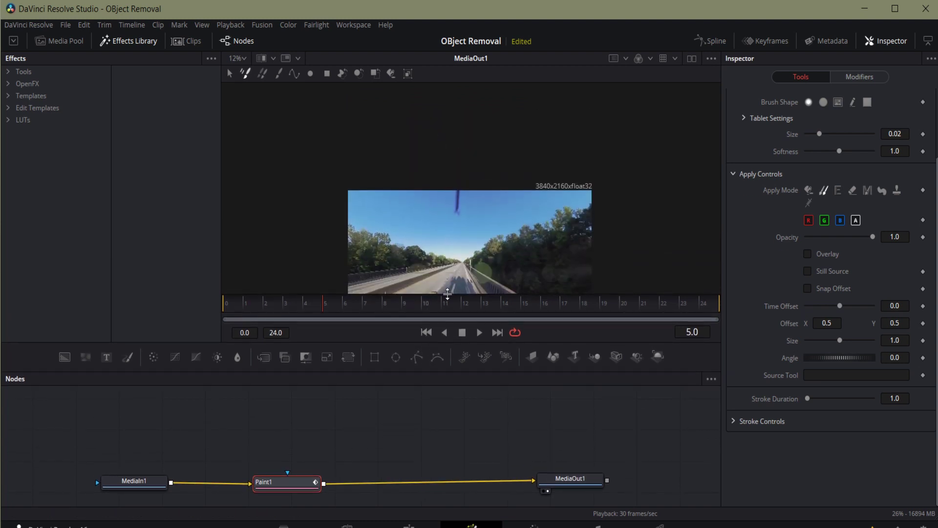
pyautogui.click(244, 57)
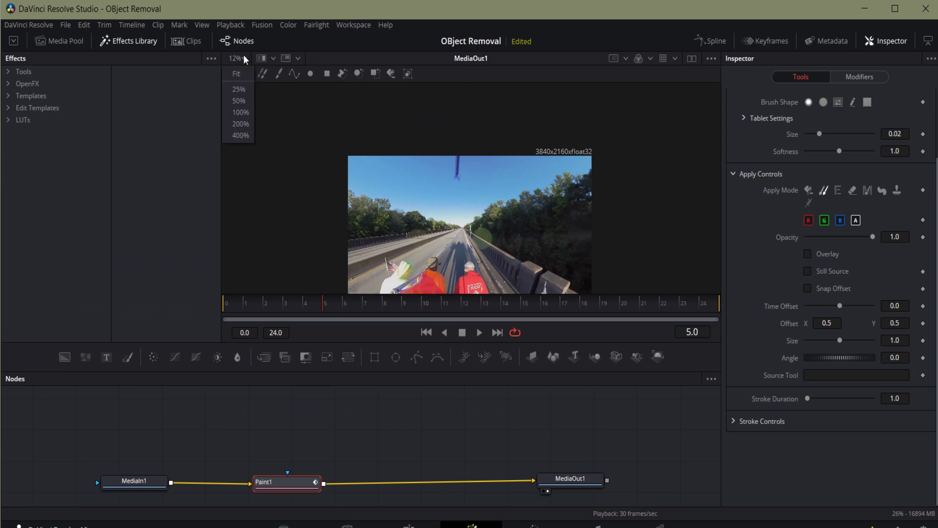
pyautogui.click(237, 89)
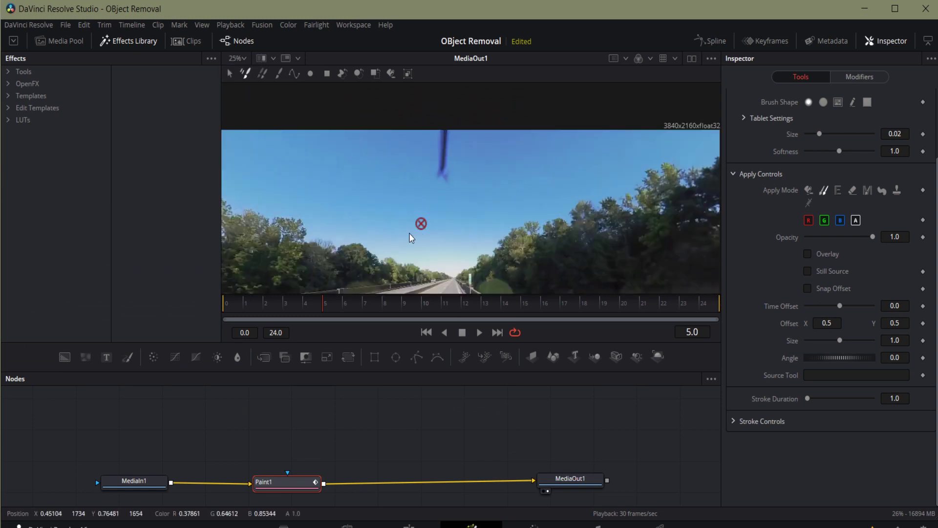
# Arrange MediaIn1, Paint1 and MediaOut1 in one row, leaving Paint1 selected.
pyautogui.moveTo(277, 482); pyautogui.dragTo(277, 449)
pyautogui.moveTo(139, 481); pyautogui.dragTo(139, 441)
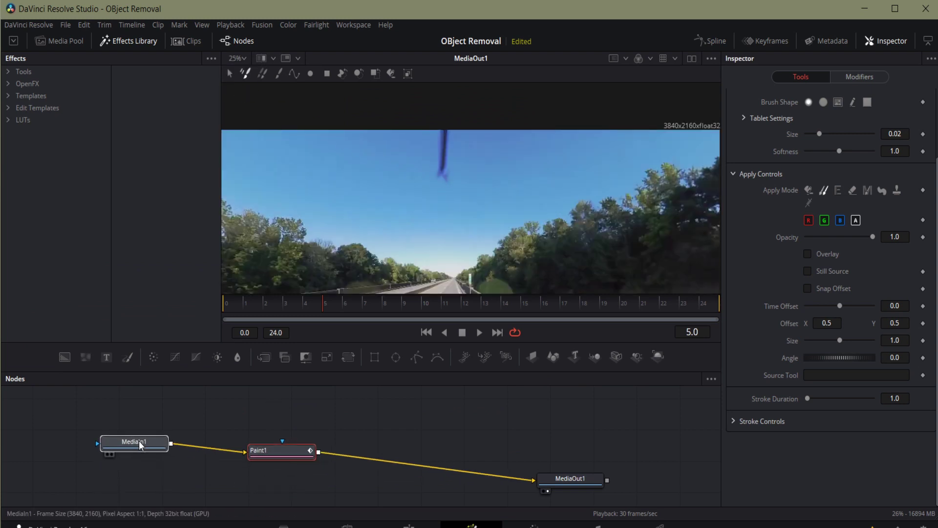
pyautogui.moveTo(273, 452)
pyautogui.mouseDown()
pyautogui.moveTo(272, 429)
pyautogui.moveTo(273, 445)
pyautogui.mouseUp()
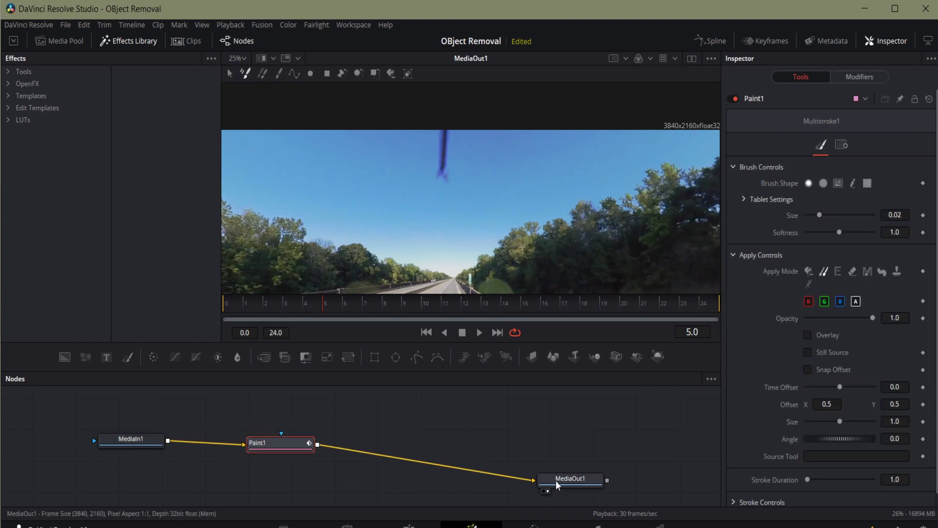
pyautogui.moveTo(559, 481); pyautogui.dragTo(507, 446)
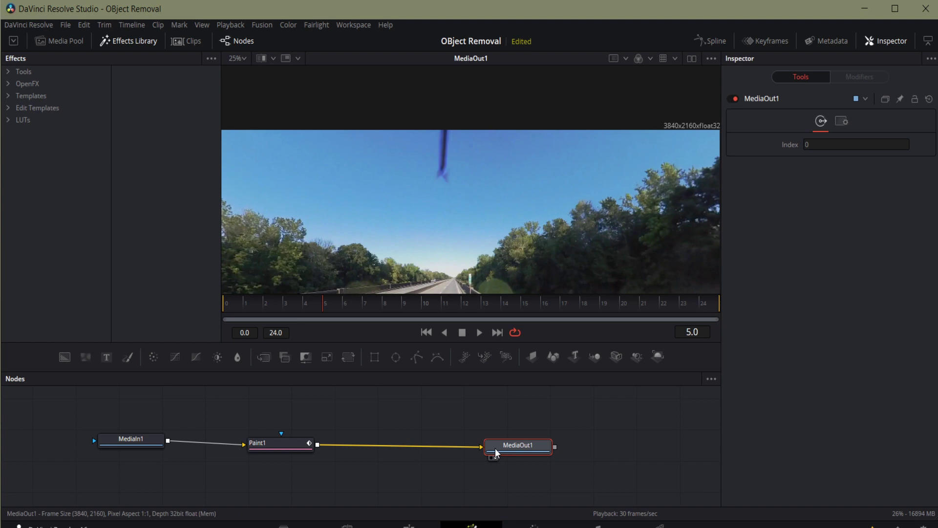
pyautogui.moveTo(292, 443); pyautogui.dragTo(331, 444)
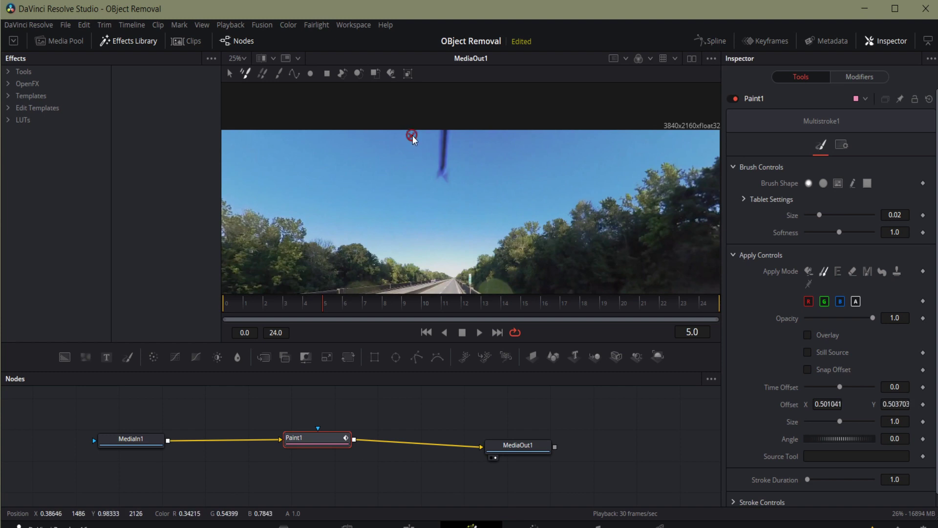
# Clone clean sky over the camera case on frames 5 to 8, offset 0.547916, 0.501851.
pyautogui.moveTo(442, 137)
pyautogui.mouseDown()
pyautogui.moveTo(436, 174)
pyautogui.moveTo(446, 176)
pyautogui.moveTo(447, 143)
pyautogui.moveTo(442, 172)
pyautogui.moveTo(436, 148)
pyautogui.moveTo(445, 165)
pyautogui.moveTo(446, 141)
pyautogui.moveTo(428, 133)
pyautogui.mouseUp()
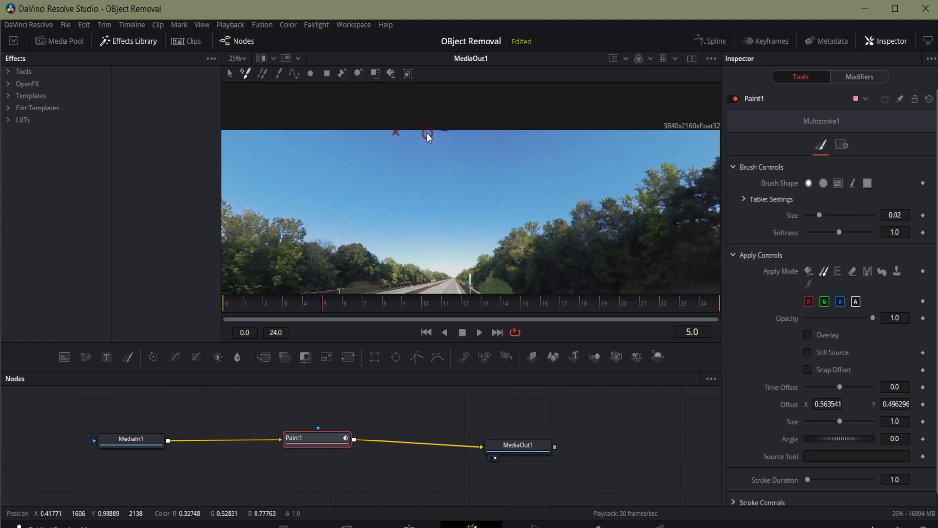
pyautogui.keyDown('alt'); pyautogui.click(417, 130); pyautogui.keyUp('alt')
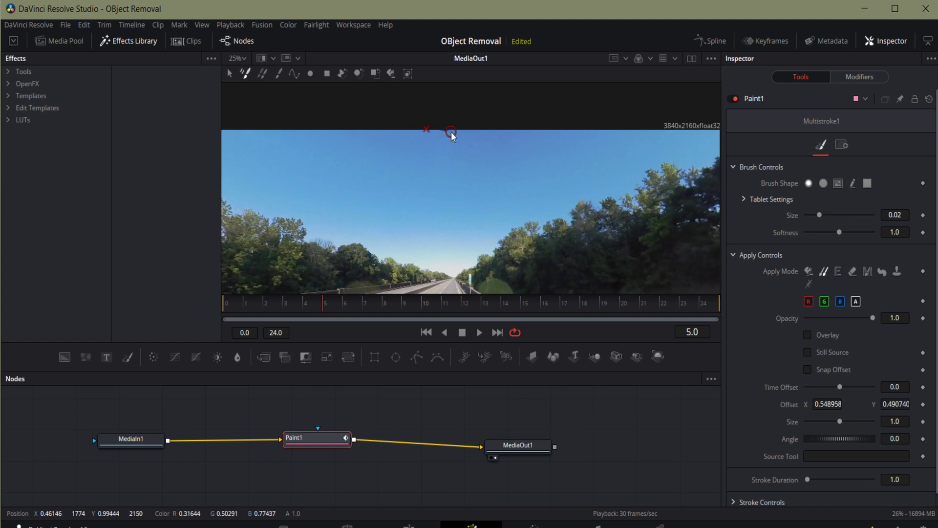
pyautogui.click(441, 133)
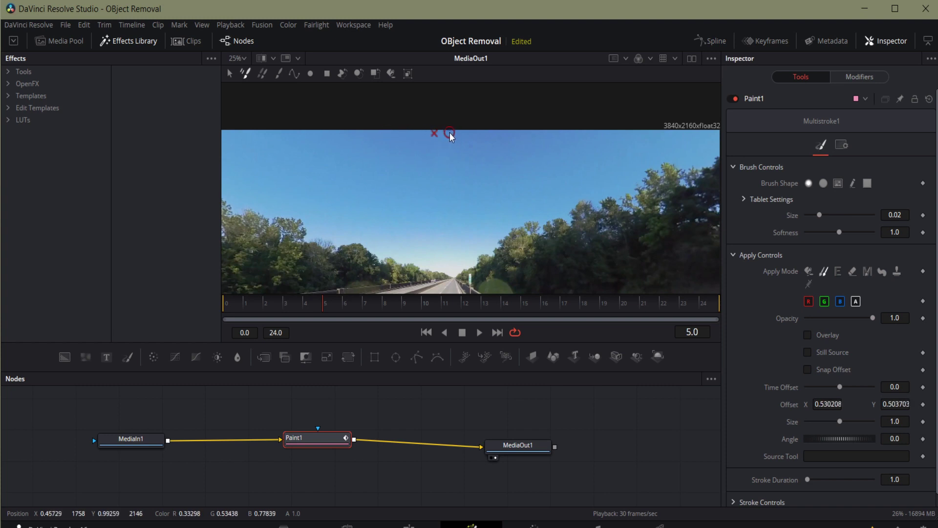
pyautogui.click(344, 305)
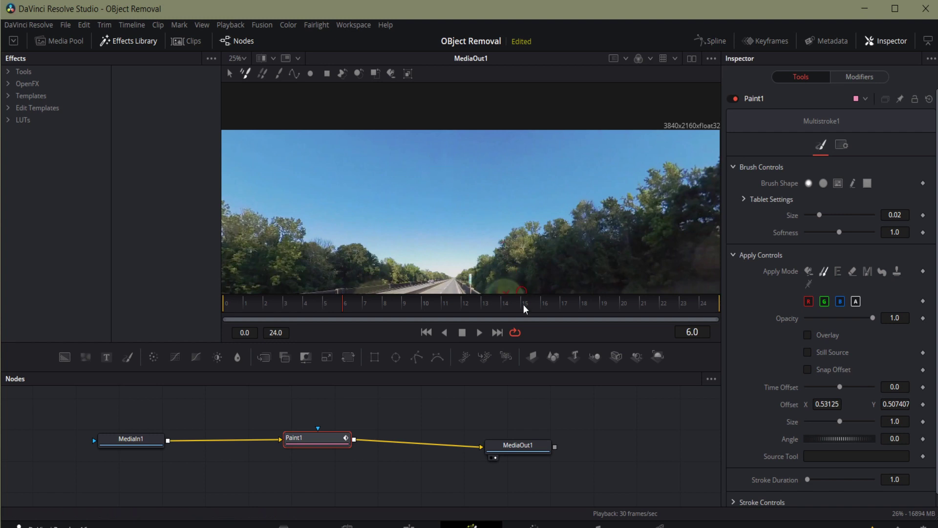
pyautogui.click(364, 304)
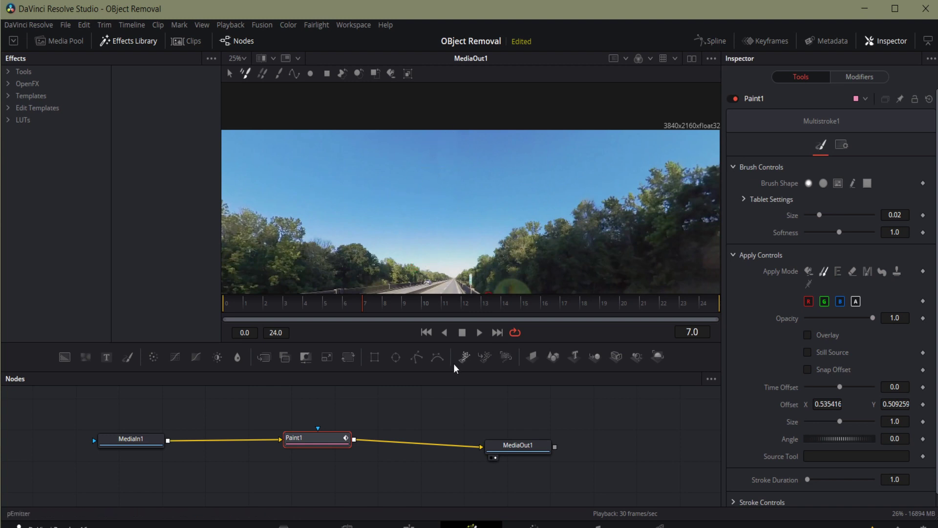
pyautogui.click(392, 304)
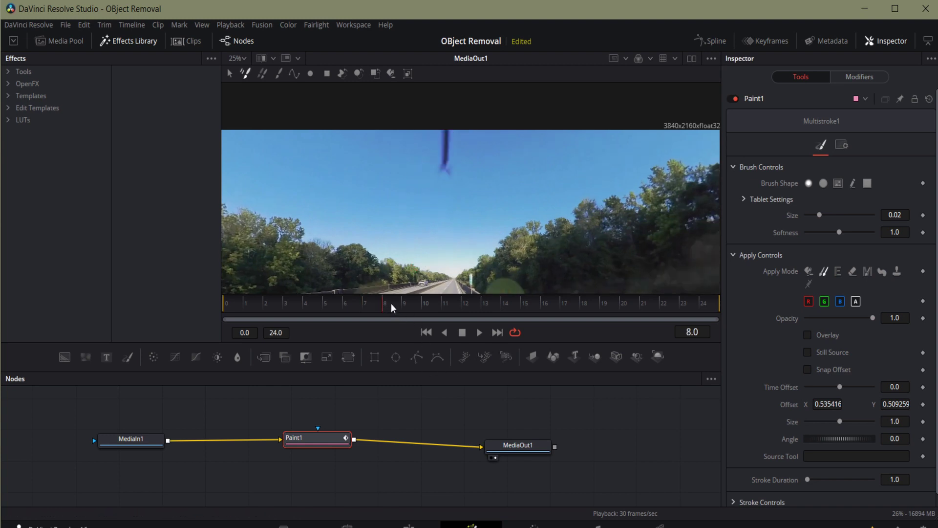
pyautogui.keyDown('alt'); pyautogui.click(423, 139); pyautogui.keyUp('alt')
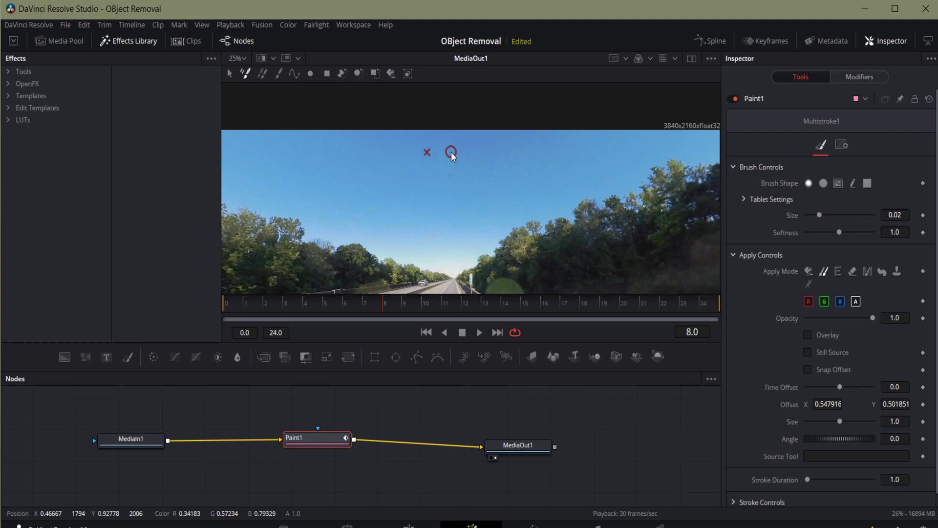
# On frame 9, clone sky over the case, redoing bad strokes (offset 0.545833, 0.507407).
pyautogui.click(403, 300)
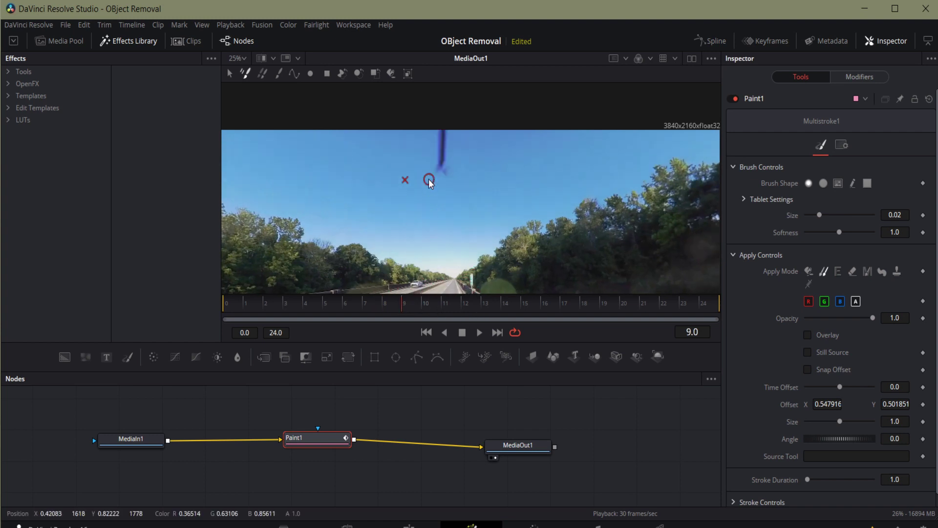
pyautogui.moveTo(421, 133)
pyautogui.mouseDown()
pyautogui.moveTo(442, 136)
pyautogui.moveTo(442, 146)
pyautogui.mouseUp()
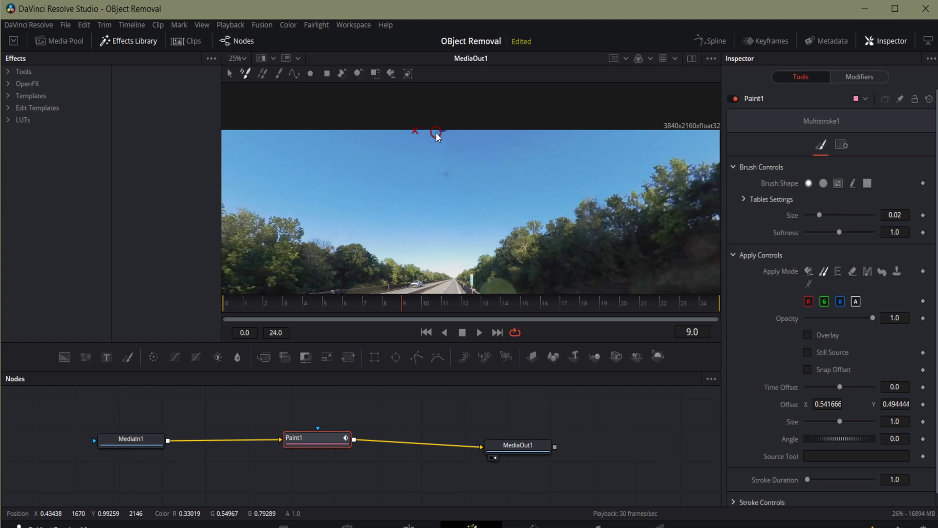
pyautogui.hotkey('ctrl', 'z')
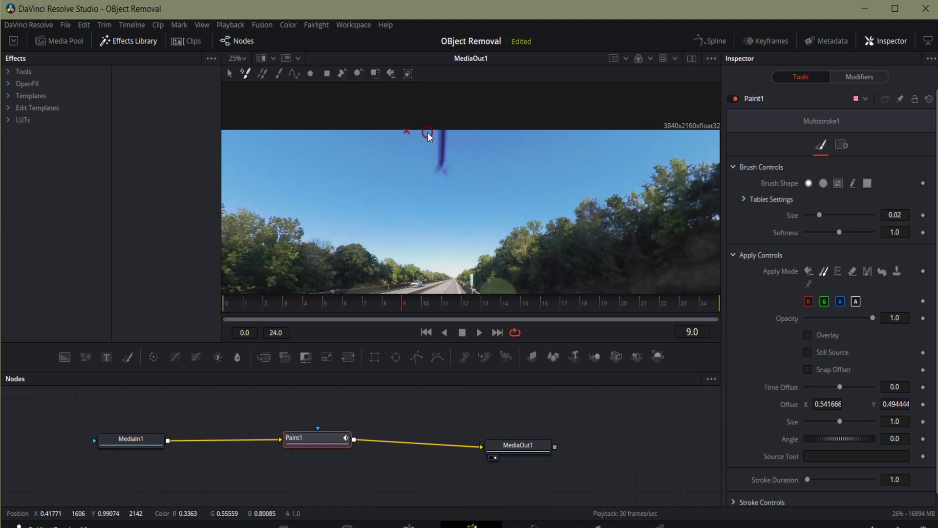
pyautogui.moveTo(427, 133); pyautogui.dragTo(445, 131)
pyautogui.moveTo(431, 134)
pyautogui.mouseDown()
pyautogui.moveTo(442, 173)
pyautogui.moveTo(447, 127)
pyautogui.moveTo(446, 169)
pyautogui.mouseUp()
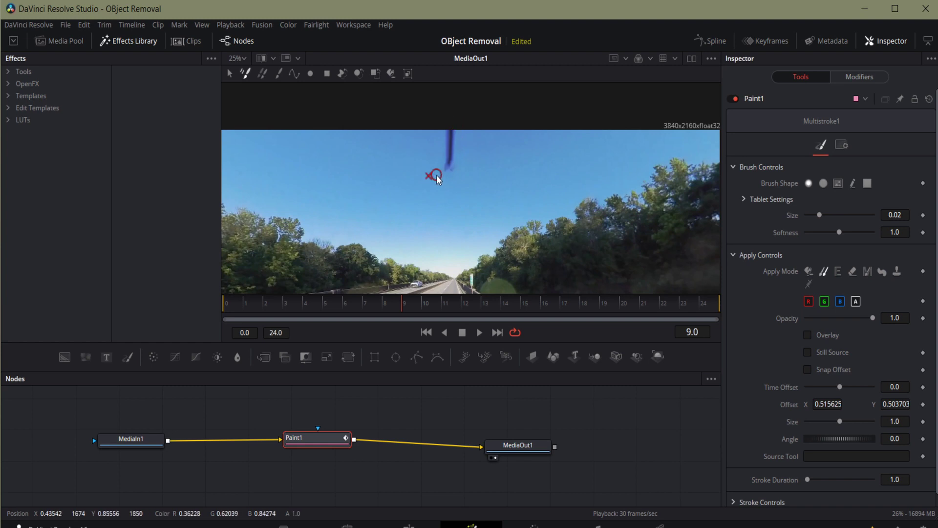
pyautogui.hotkey('ctrl', 'z')
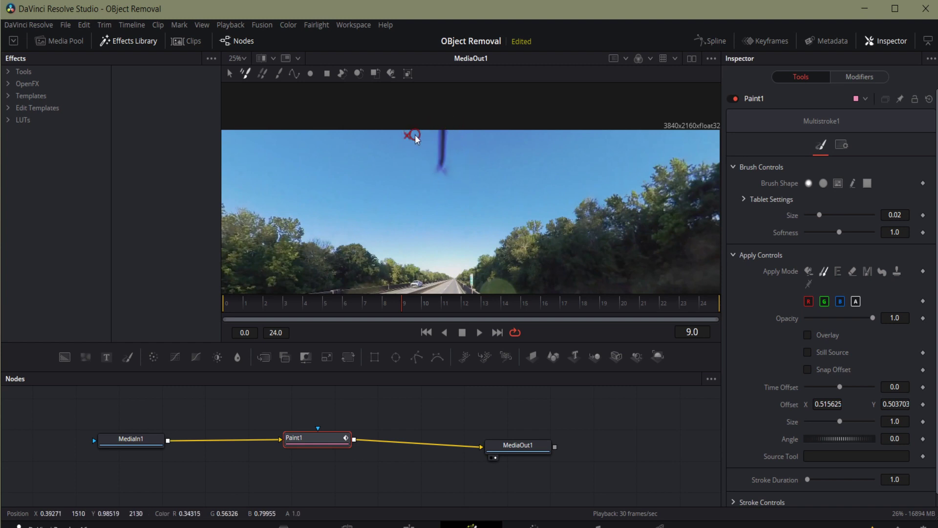
pyautogui.moveTo(415, 134); pyautogui.dragTo(441, 133)
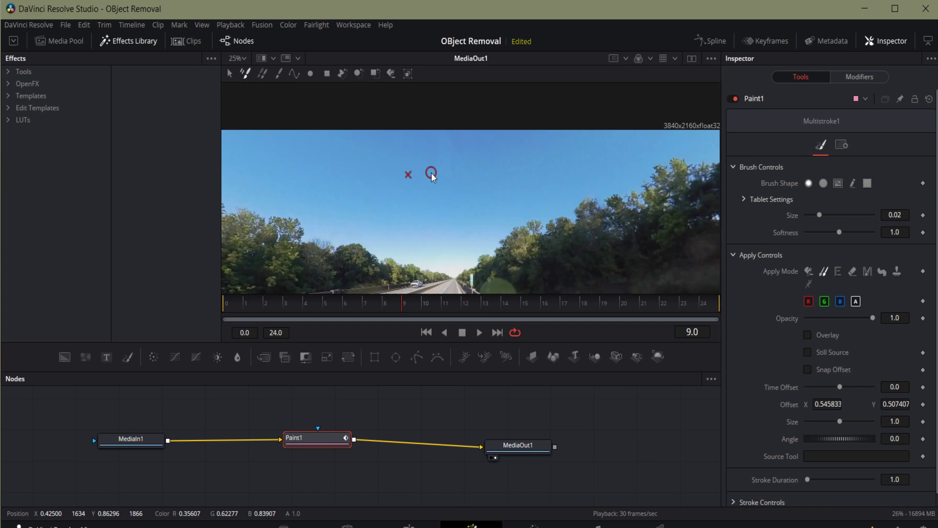
# On frame 10, undo a bad clone stroke and set a new sky source.
pyautogui.click(423, 302)
pyautogui.moveTo(434, 136)
pyautogui.mouseDown()
pyautogui.moveTo(442, 132)
pyautogui.moveTo(443, 165)
pyautogui.moveTo(449, 129)
pyautogui.moveTo(452, 180)
pyautogui.mouseUp()
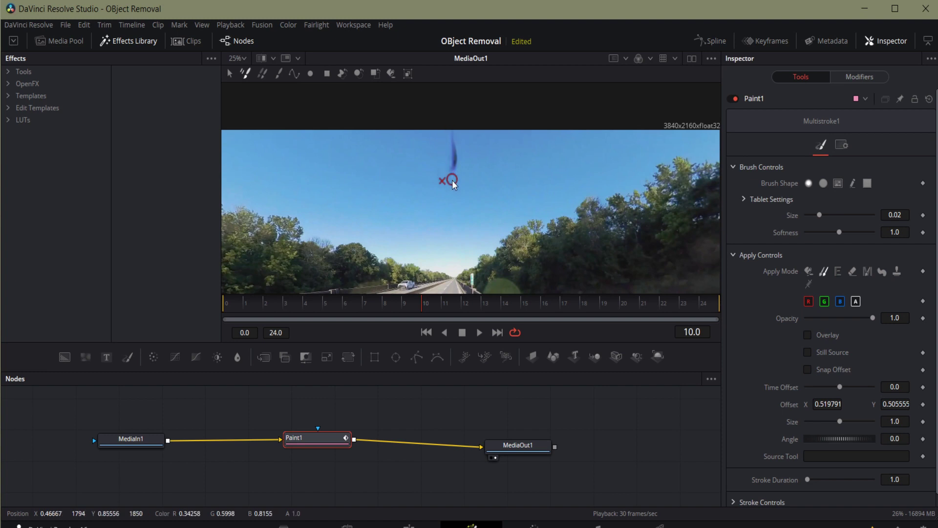
pyautogui.hotkey('ctrl', 'z')
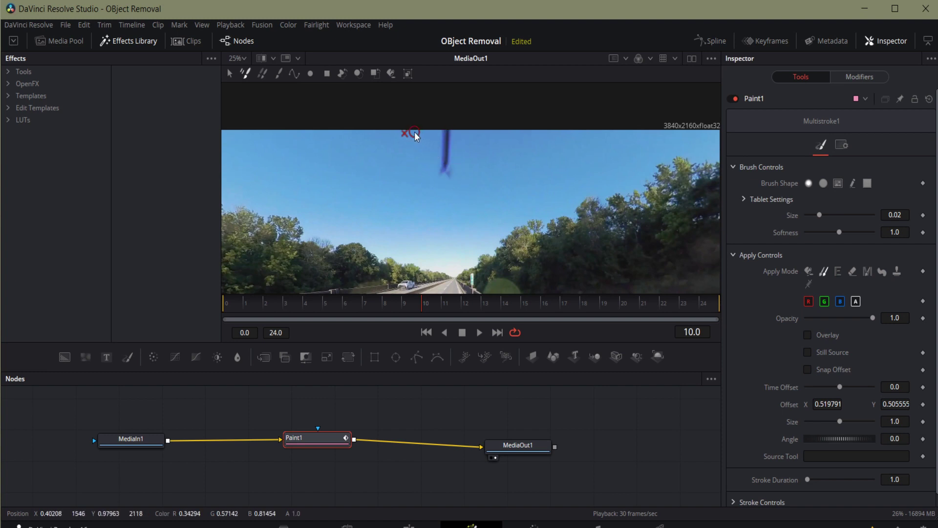
pyautogui.keyDown('alt'); pyautogui.click(449, 133); pyautogui.keyUp('alt')
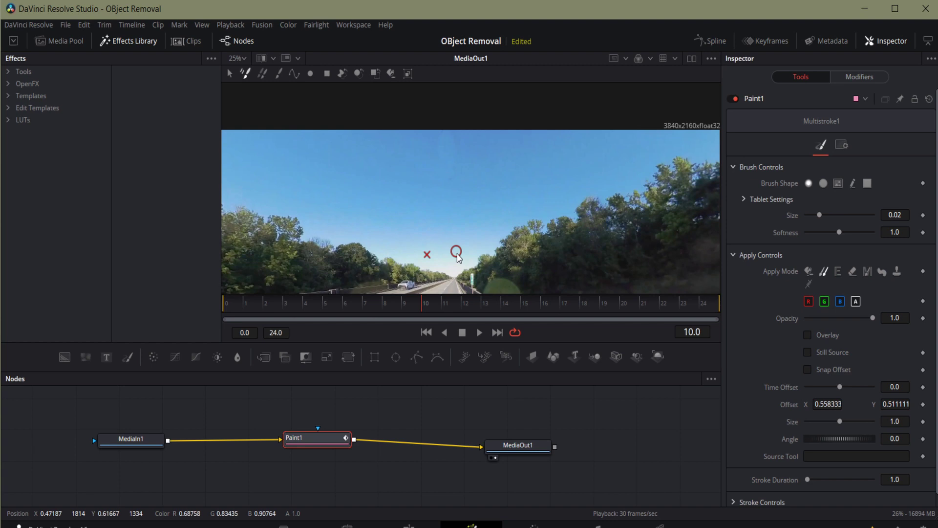
# Clone sky over the camera-case streak on frames 11, 12 and 13.
pyautogui.click(445, 301)
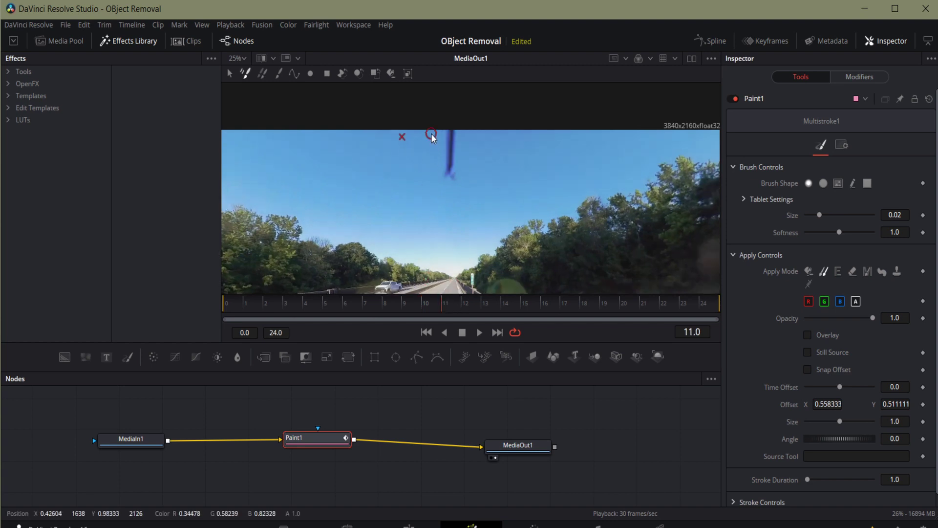
pyautogui.moveTo(423, 133); pyautogui.dragTo(456, 137)
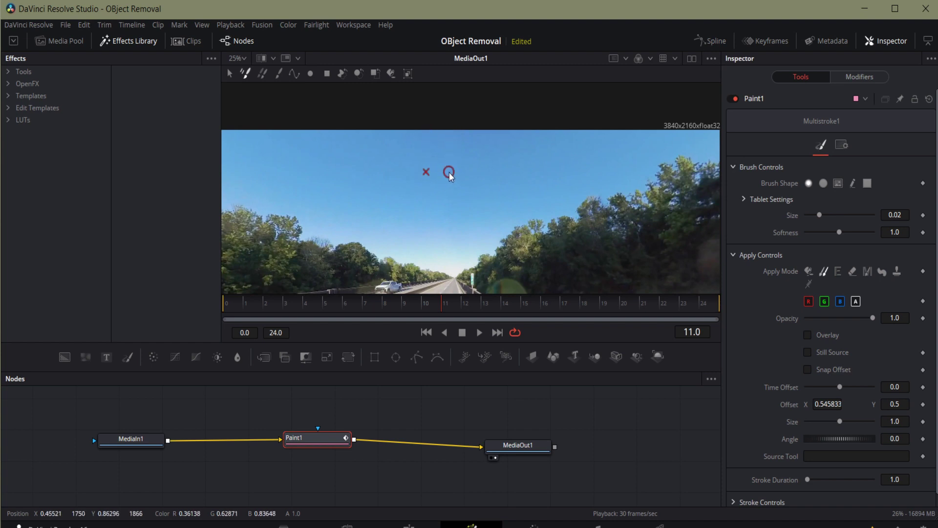
pyautogui.click(459, 304)
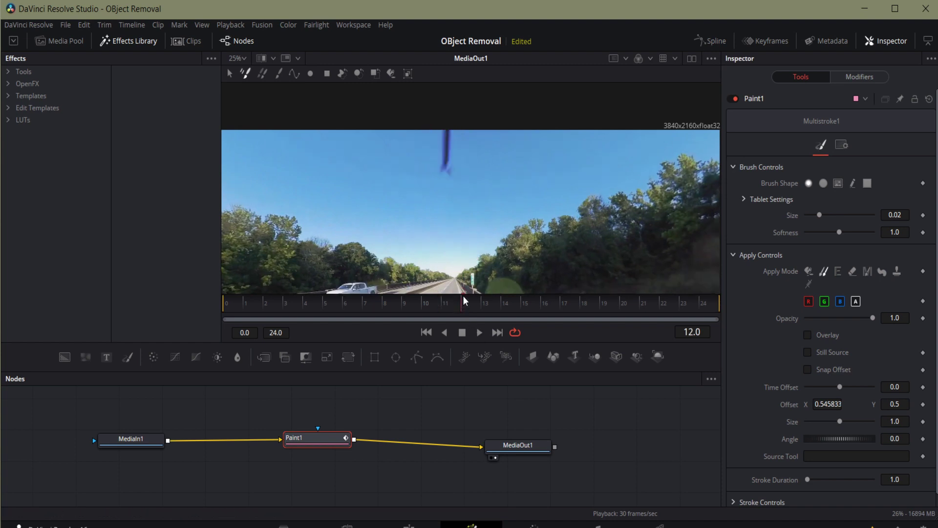
pyautogui.moveTo(424, 134)
pyautogui.mouseDown()
pyautogui.moveTo(439, 174)
pyautogui.moveTo(450, 129)
pyautogui.moveTo(451, 170)
pyautogui.moveTo(440, 167)
pyautogui.moveTo(442, 141)
pyautogui.moveTo(449, 162)
pyautogui.mouseUp()
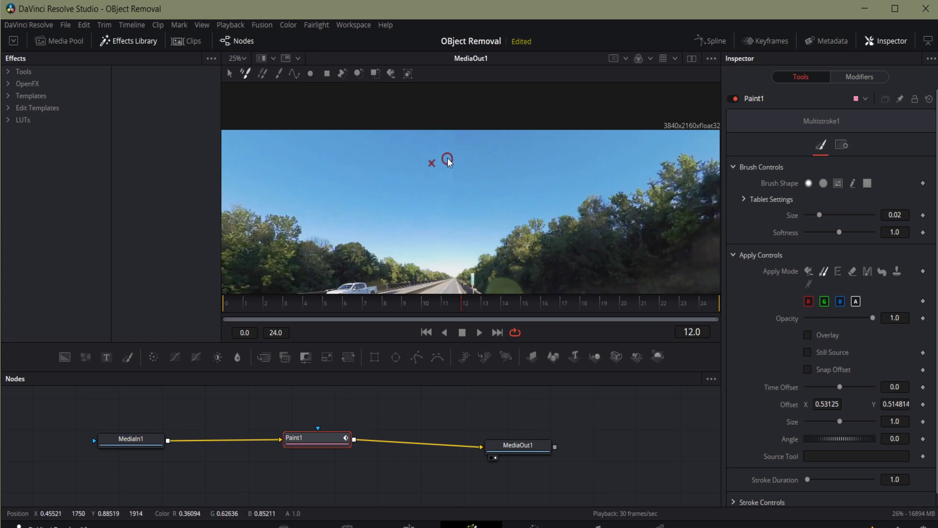
pyautogui.click(482, 302)
pyautogui.moveTo(414, 137)
pyautogui.mouseDown()
pyautogui.moveTo(435, 170)
pyautogui.moveTo(443, 129)
pyautogui.moveTo(440, 162)
pyautogui.moveTo(441, 130)
pyautogui.moveTo(436, 163)
pyautogui.mouseUp()
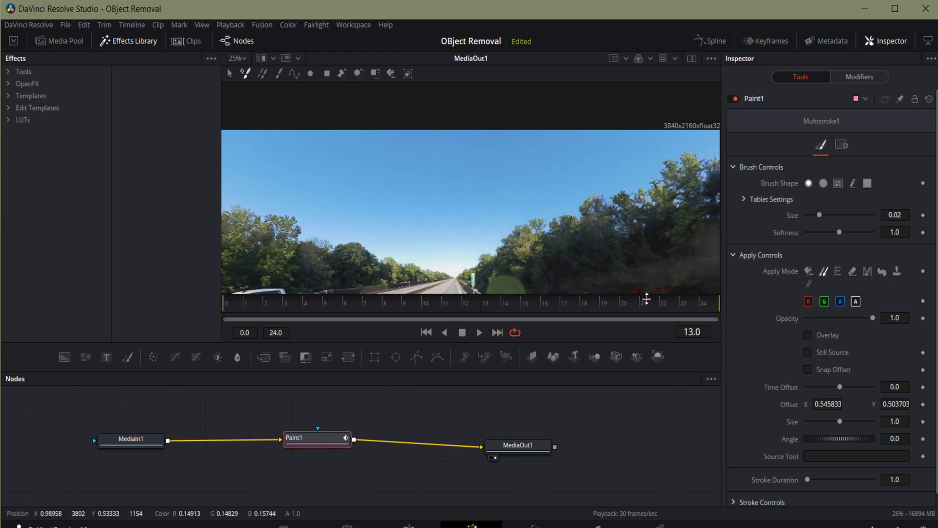
# Clone sky over the streak on frames 14 and 15, undoing the partial stroke.
pyautogui.click(500, 304)
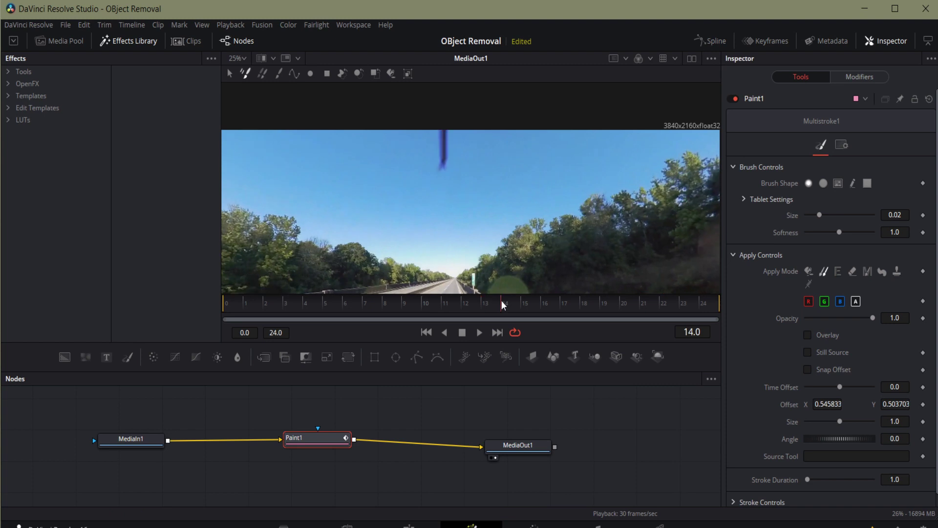
pyautogui.moveTo(424, 134)
pyautogui.mouseDown()
pyautogui.moveTo(439, 132)
pyautogui.moveTo(441, 151)
pyautogui.mouseUp()
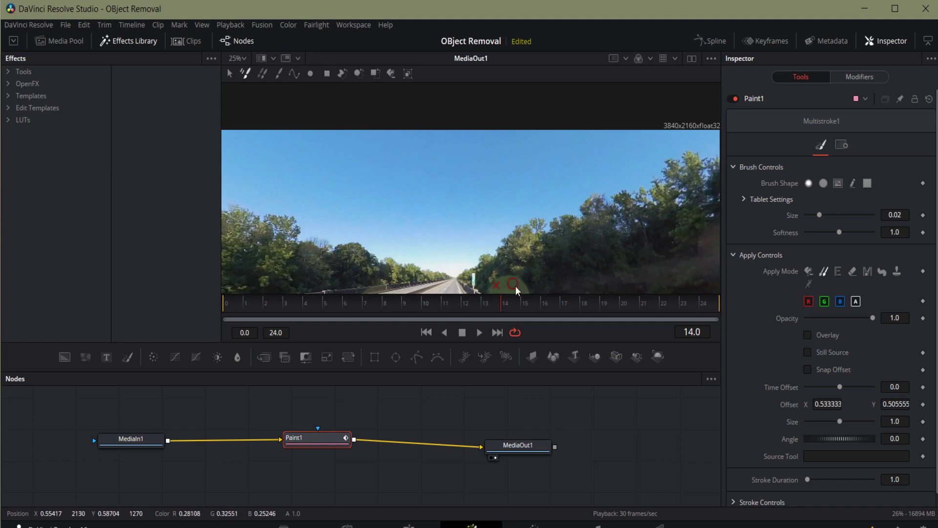
pyautogui.click(521, 302)
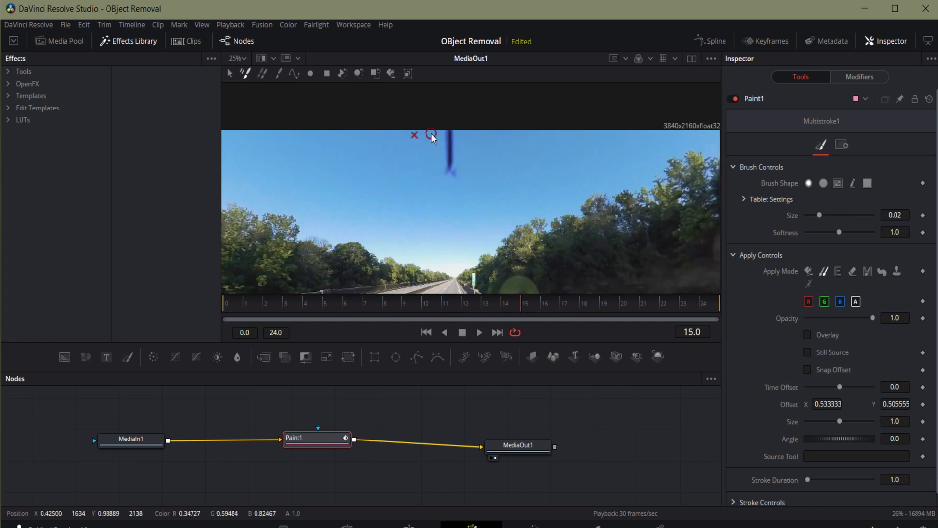
pyautogui.moveTo(431, 134); pyautogui.dragTo(442, 134)
pyautogui.moveTo(449, 168)
pyautogui.mouseDown()
pyautogui.moveTo(444, 131)
pyautogui.moveTo(428, 133)
pyautogui.moveTo(443, 130)
pyautogui.moveTo(453, 145)
pyautogui.mouseUp()
pyautogui.hotkey('ctrl', 'z')
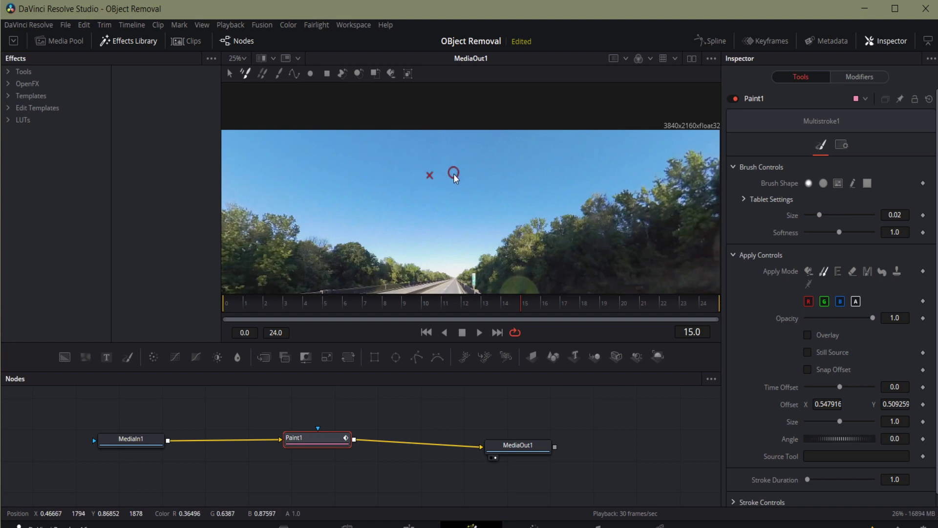
# Play back the cleaned clip from frame 16, then go to the Color page.
pyautogui.click(545, 303)
pyautogui.press('space')
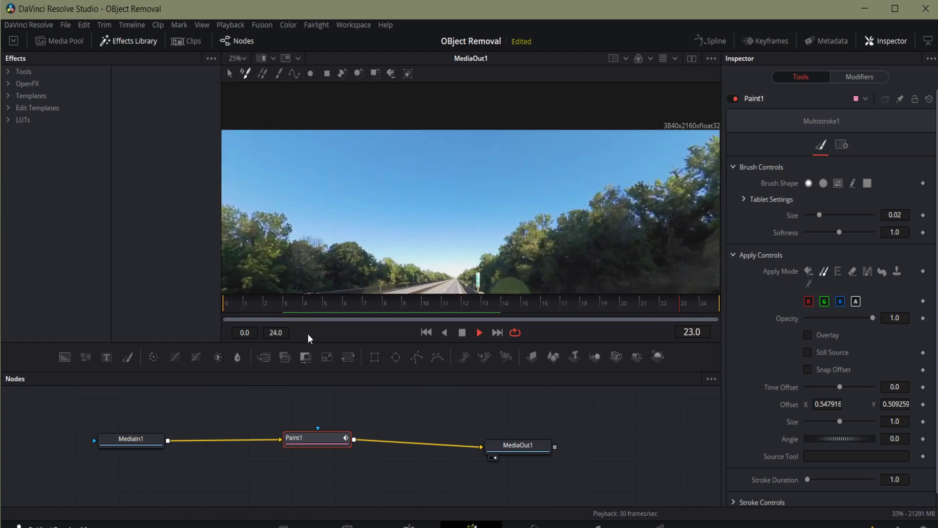
pyautogui.press('space')
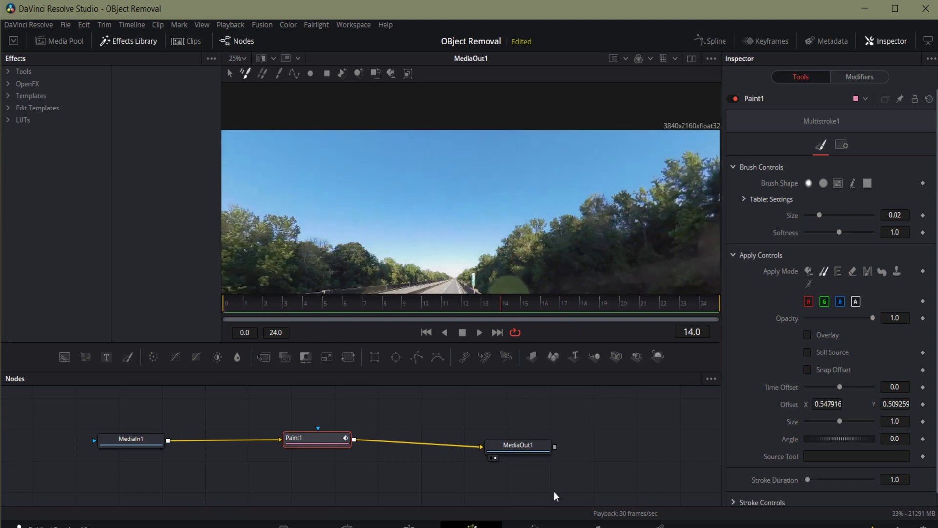
pyautogui.click(538, 524)
# Place a rectangle window on node 01 over the sky, tapering its bottom corners into a trapezoid.
pyautogui.moveTo(604, 155); pyautogui.dragTo(601, 185)
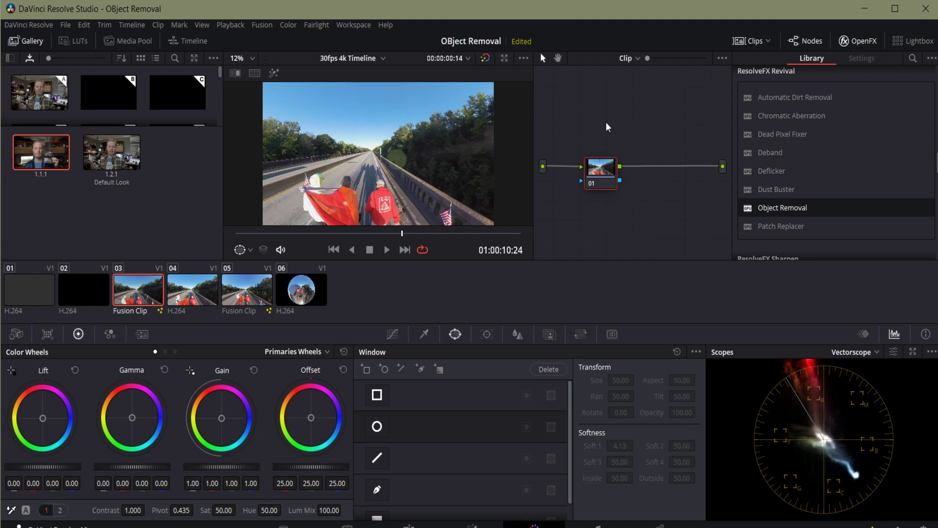
pyautogui.click(377, 396)
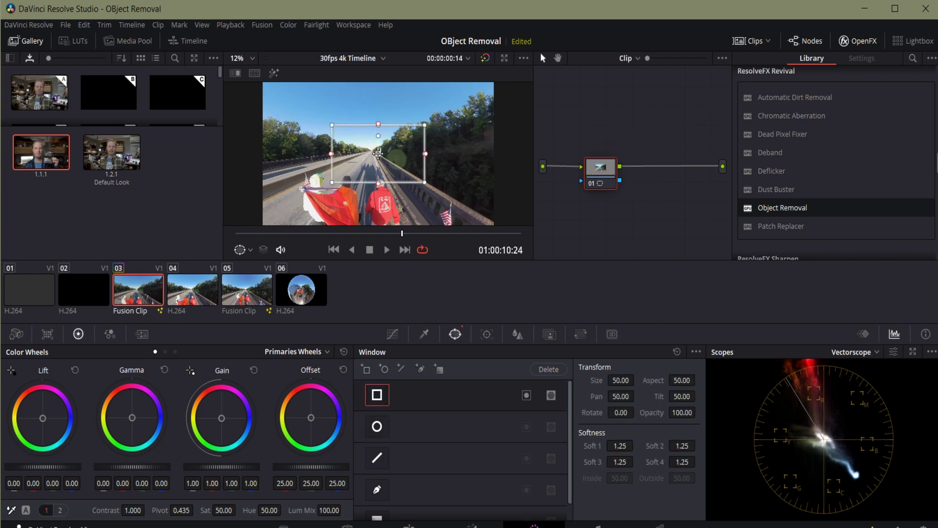
pyautogui.moveTo(378, 154); pyautogui.dragTo(372, 89)
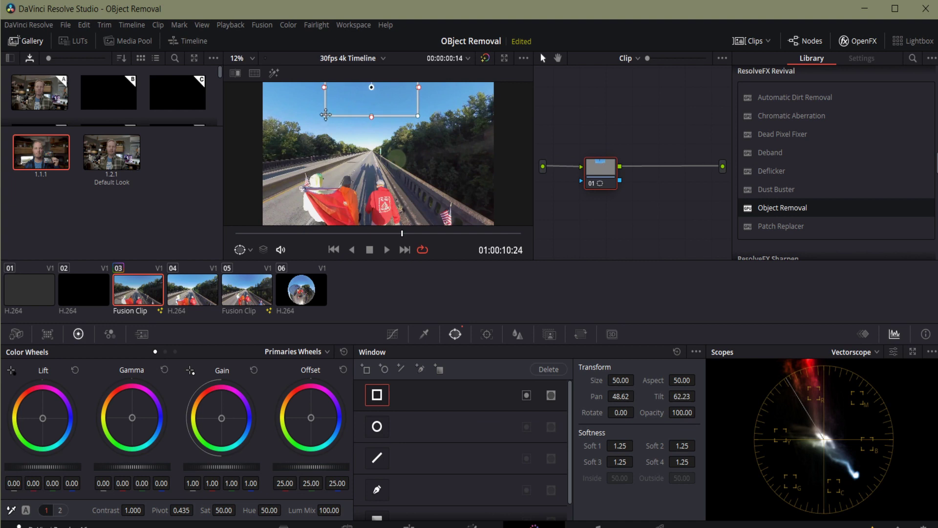
pyautogui.moveTo(325, 118); pyautogui.dragTo(336, 100)
pyautogui.moveTo(419, 115); pyautogui.dragTo(398, 99)
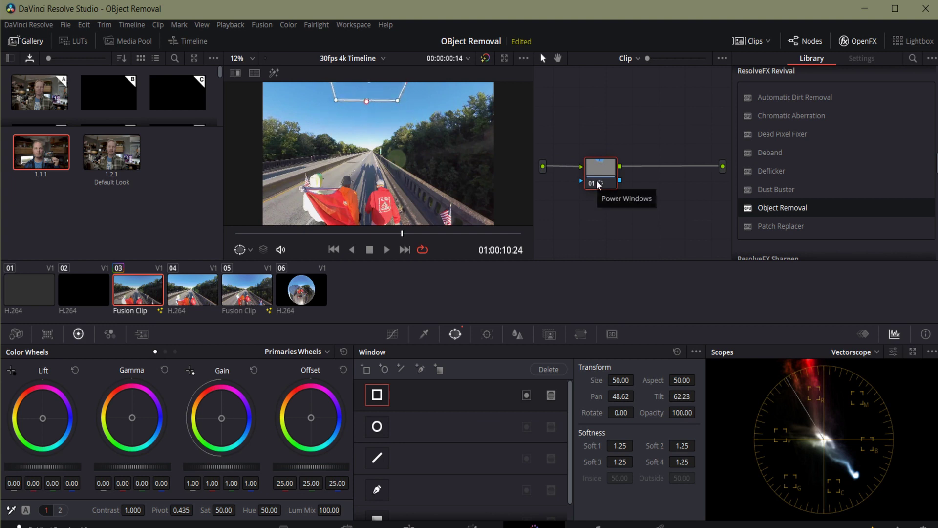
pyautogui.moveTo(604, 173); pyautogui.dragTo(606, 170)
pyautogui.click(777, 171)
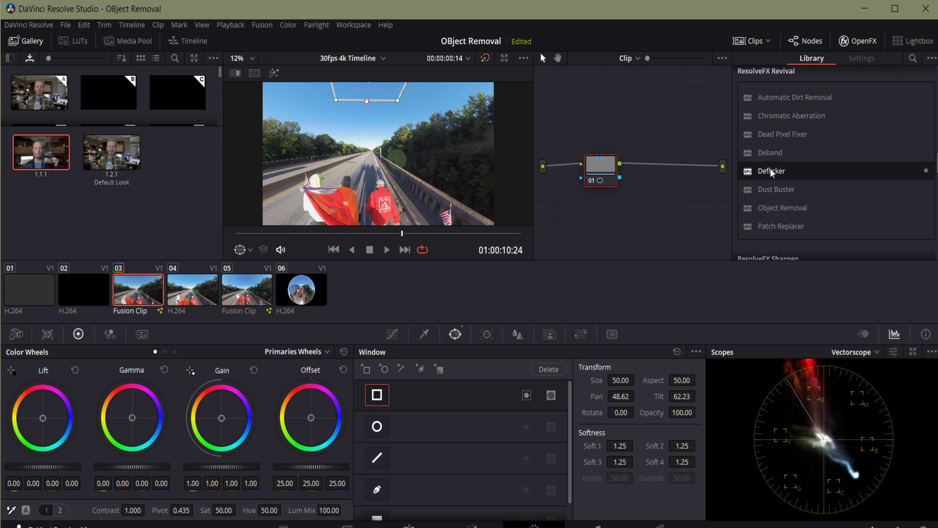
# Add Deflicker to node 01 with the Fluoro Light setting and play the clip back to check it.
pyautogui.moveTo(773, 172); pyautogui.dragTo(604, 167)
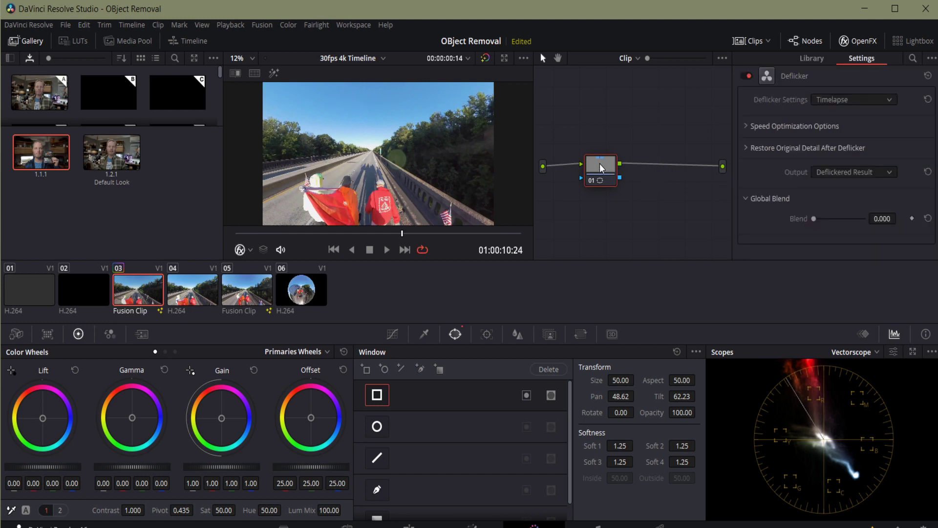
pyautogui.click(833, 101)
pyautogui.click(827, 128)
pyautogui.click(366, 234)
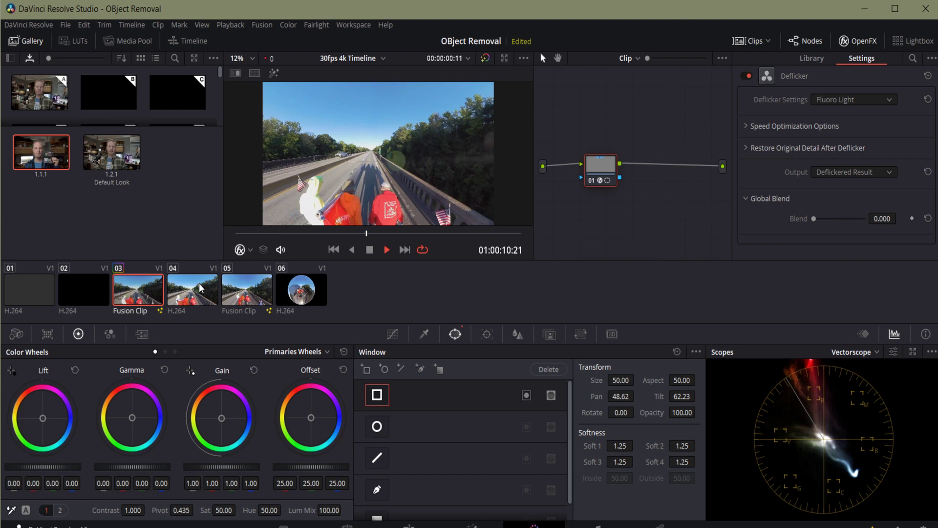
pyautogui.press('space')
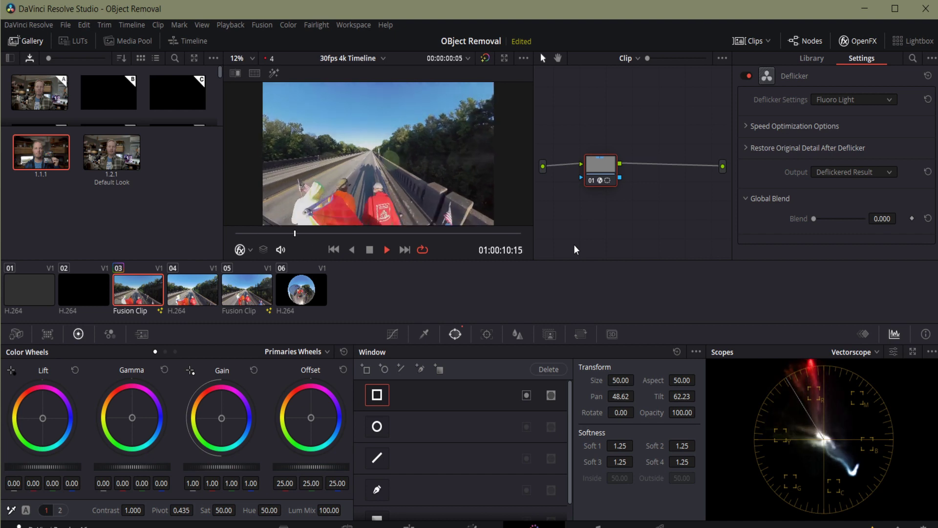
pyautogui.press('space')
pyautogui.press('space')
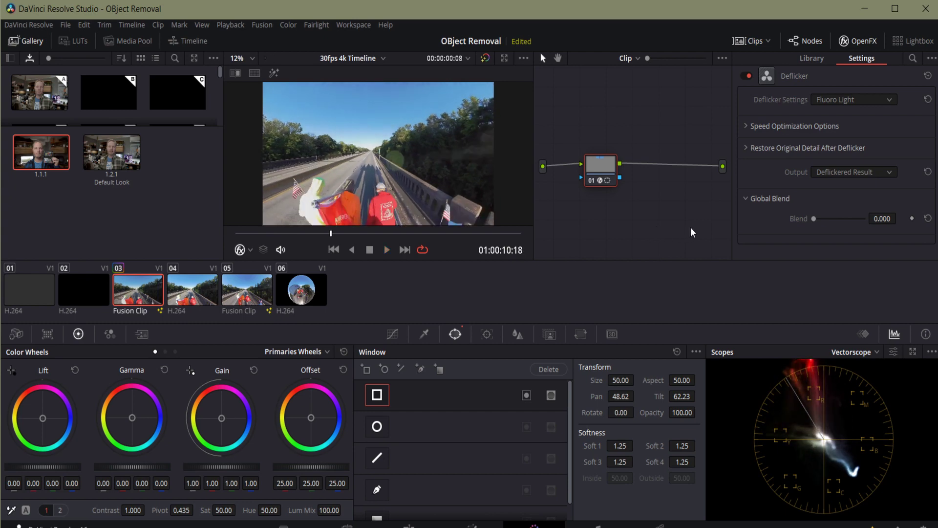